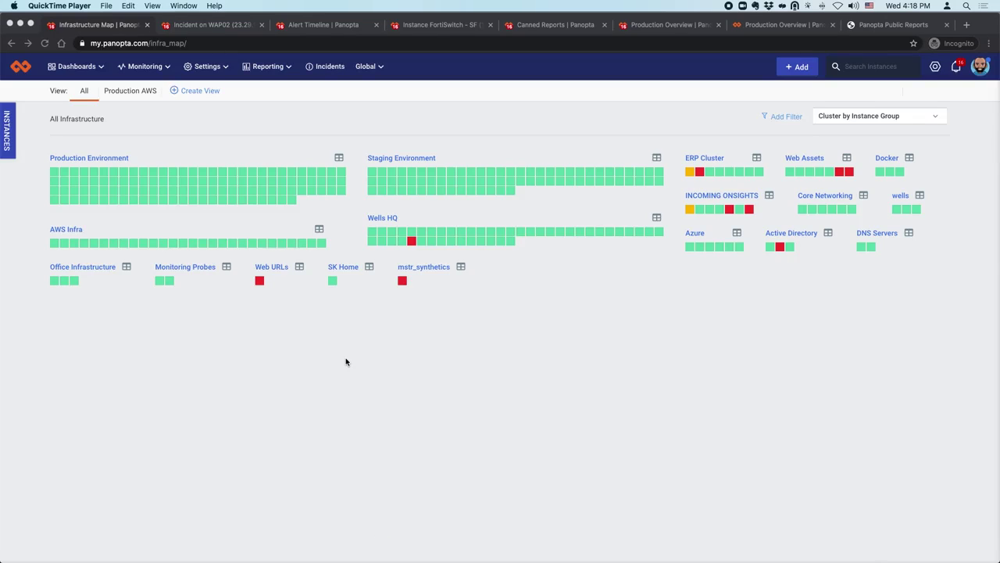
Check the clustering options available for the infrastructure map, keeping the current grouping.
{"action": "left_click", "coordinate": [334, 342]}
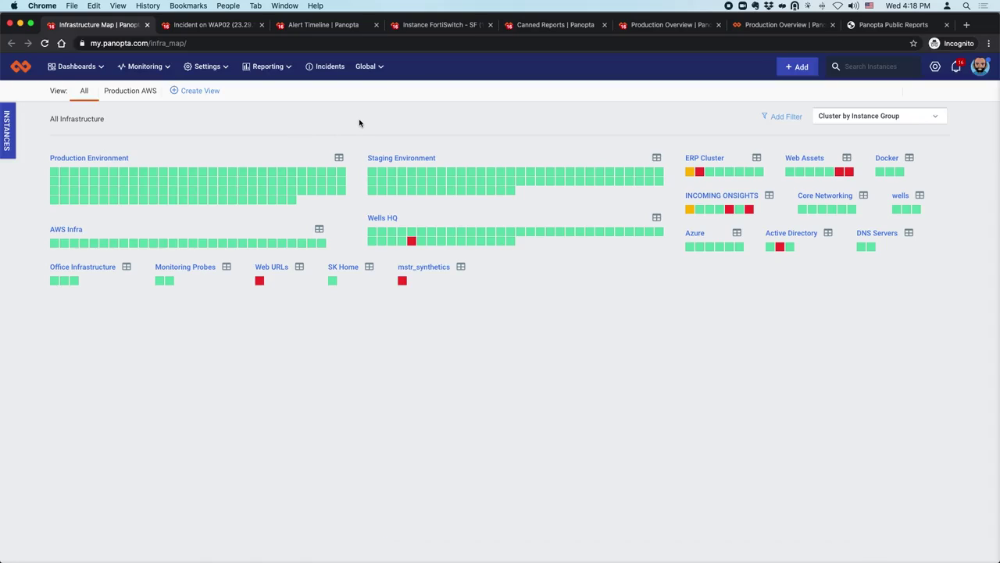
{"action": "left_click", "coordinate": [849, 121]}
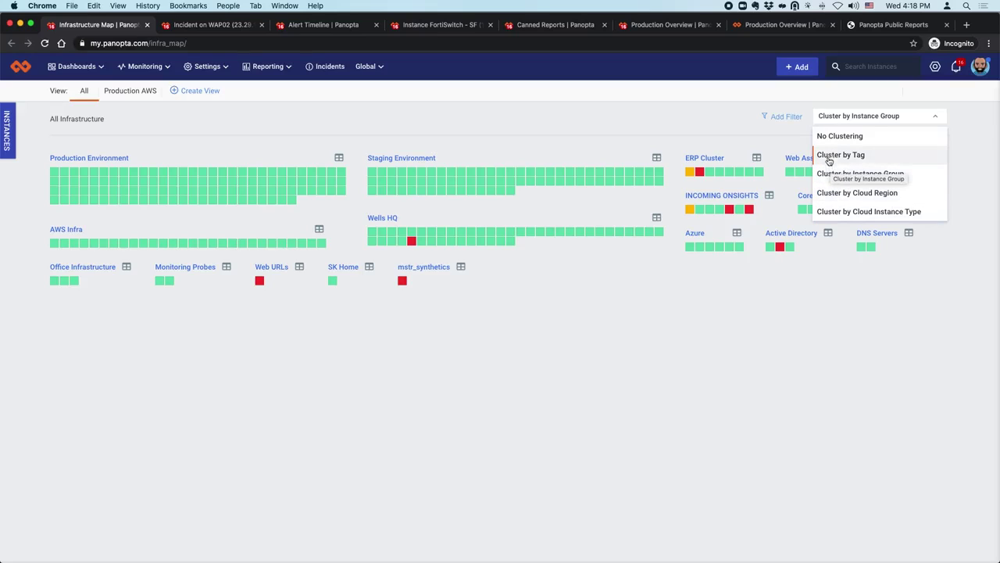
{"action": "left_click", "coordinate": [593, 130]}
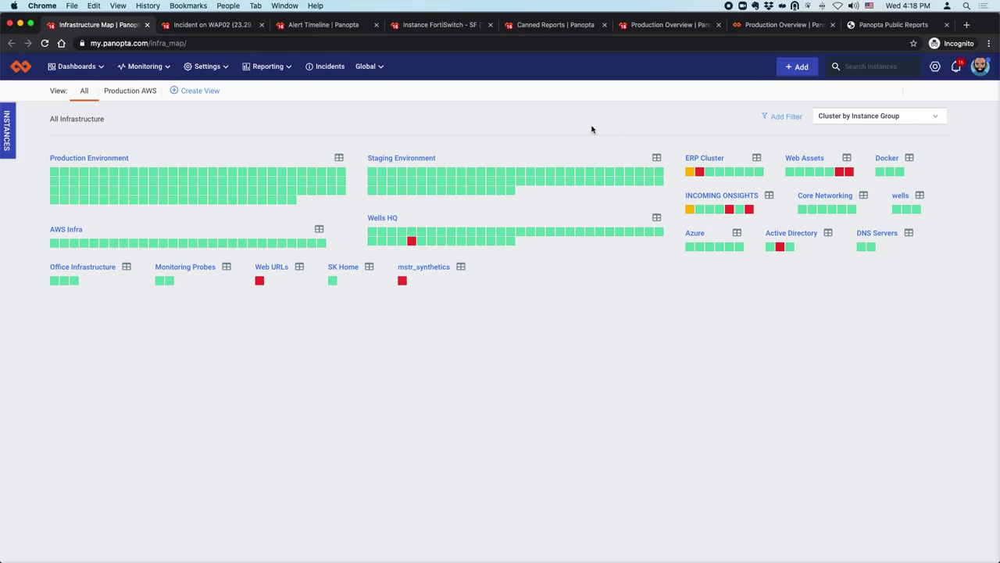
Open the ERP Cluster group, inspect the WAP02 web server's status summary, and return to All Infrastructure.
{"action": "left_click", "coordinate": [715, 159]}
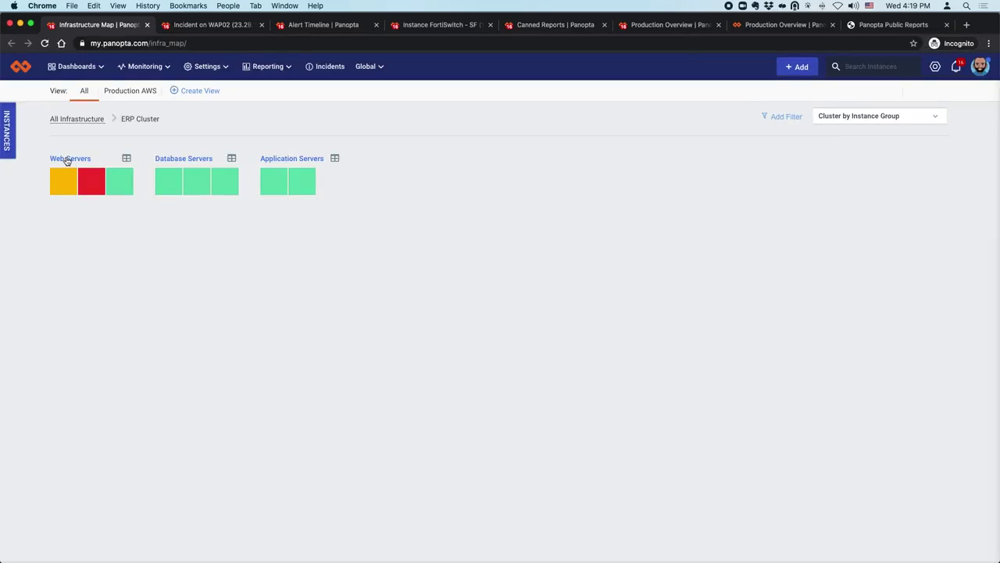
{"action": "left_click", "coordinate": [68, 183]}
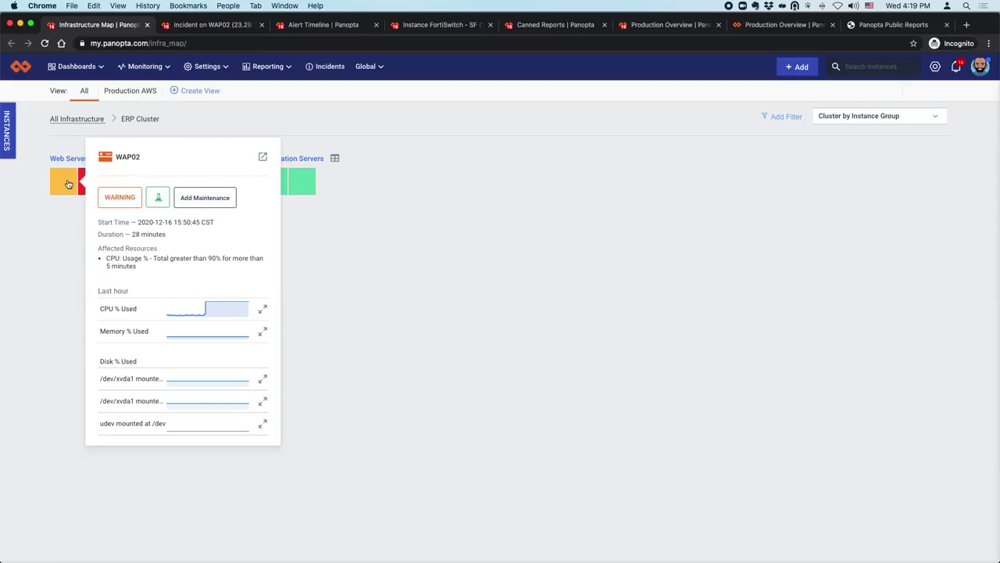
{"action": "left_click", "coordinate": [75, 118]}
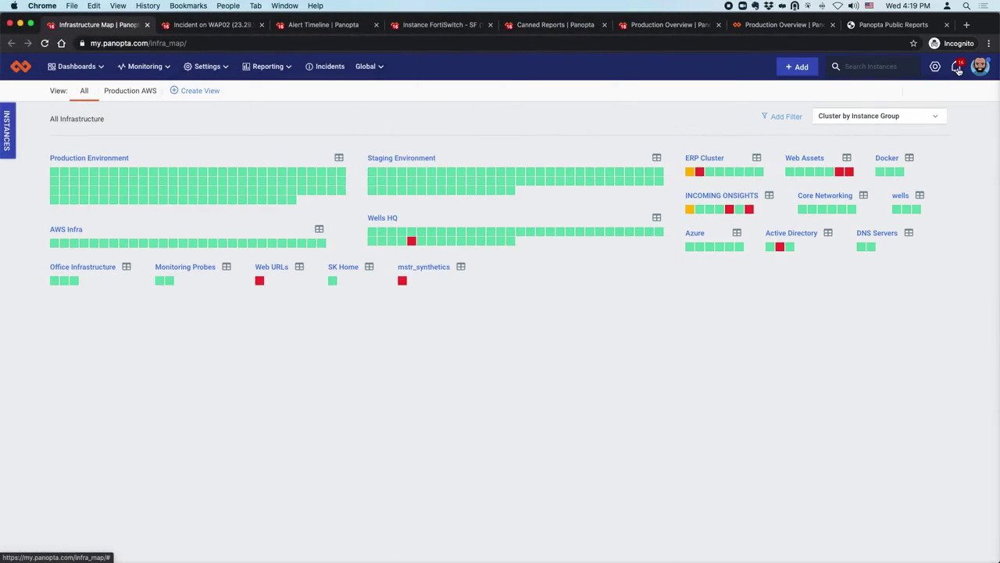
Open the active incidents list and view the selectable leads for the WAP02 CPU usage incident.
{"action": "left_click", "coordinate": [958, 67]}
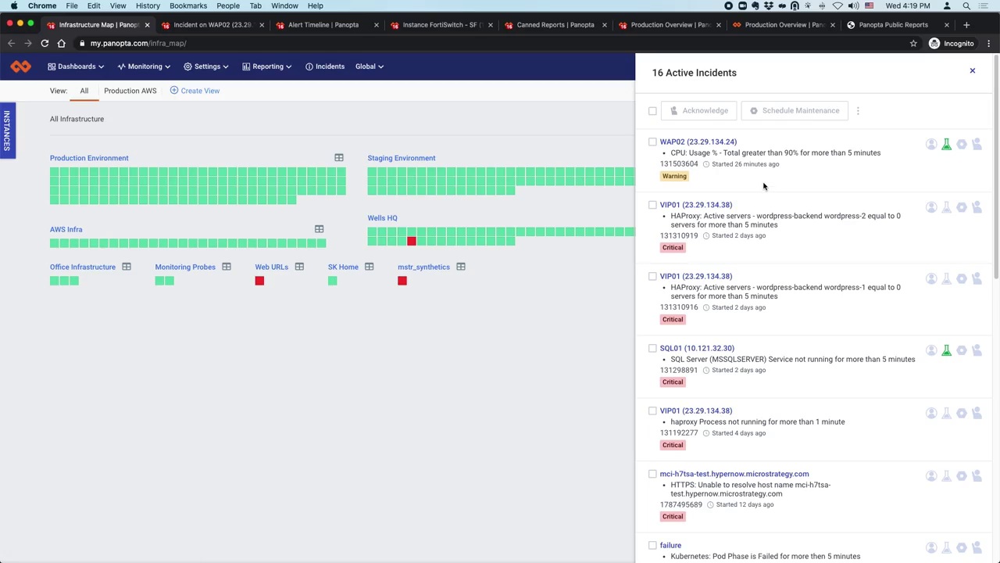
{"action": "left_click", "coordinate": [930, 147]}
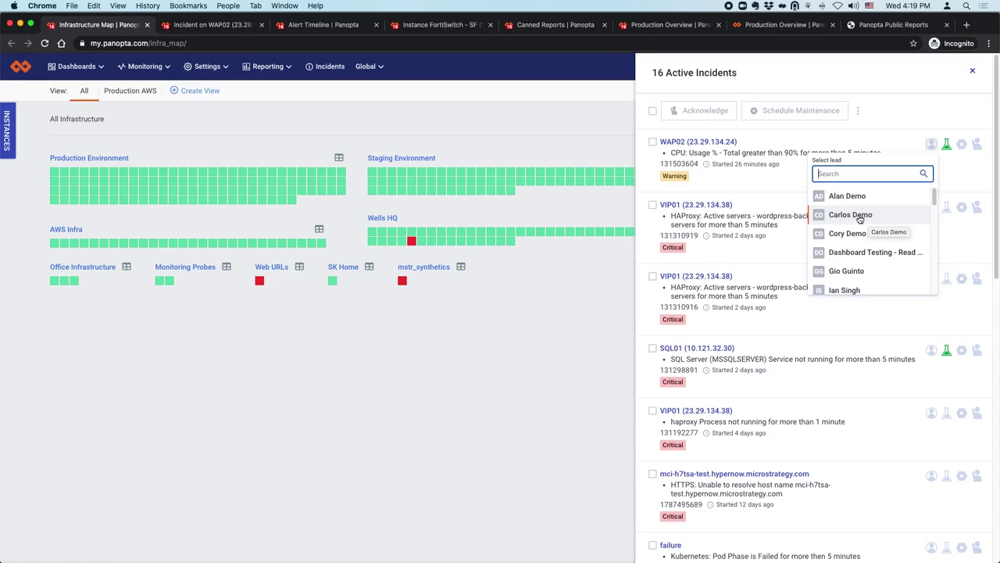
{"action": "left_click", "coordinate": [777, 176]}
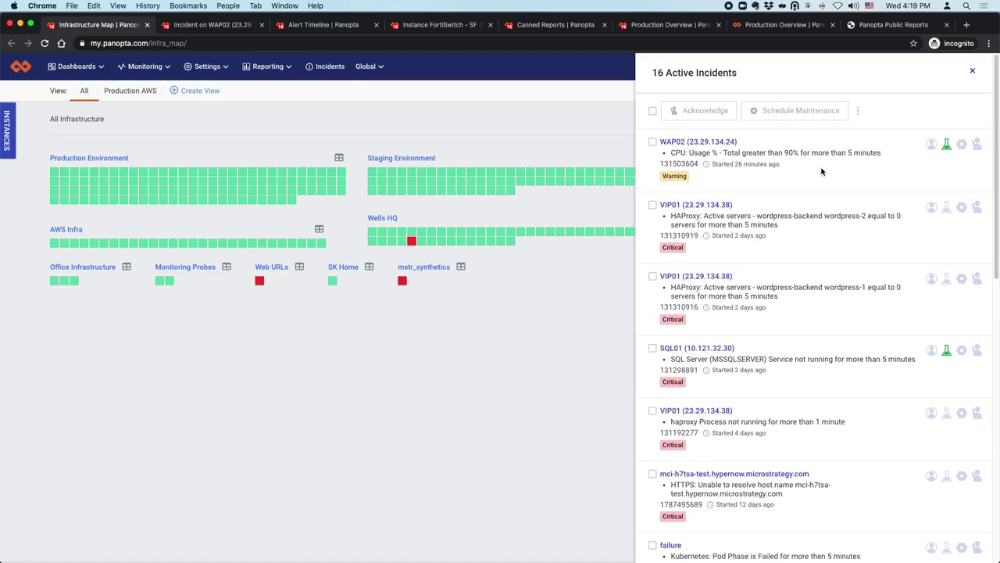
Review the WAP02 incident's acknowledgement form and its maintenance duration choices, closing both without applying anything.
{"action": "left_click", "coordinate": [978, 146]}
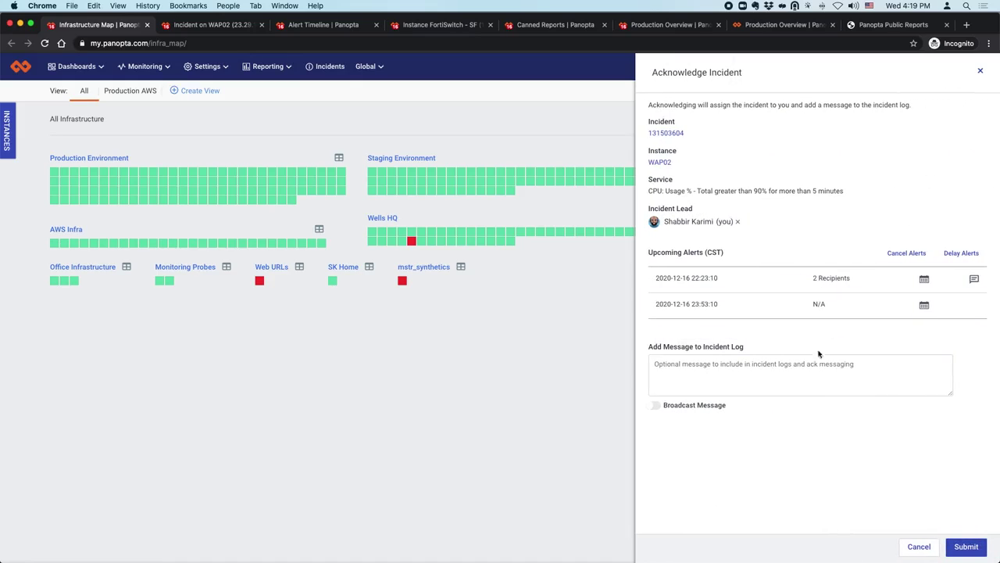
{"action": "left_click", "coordinate": [790, 370]}
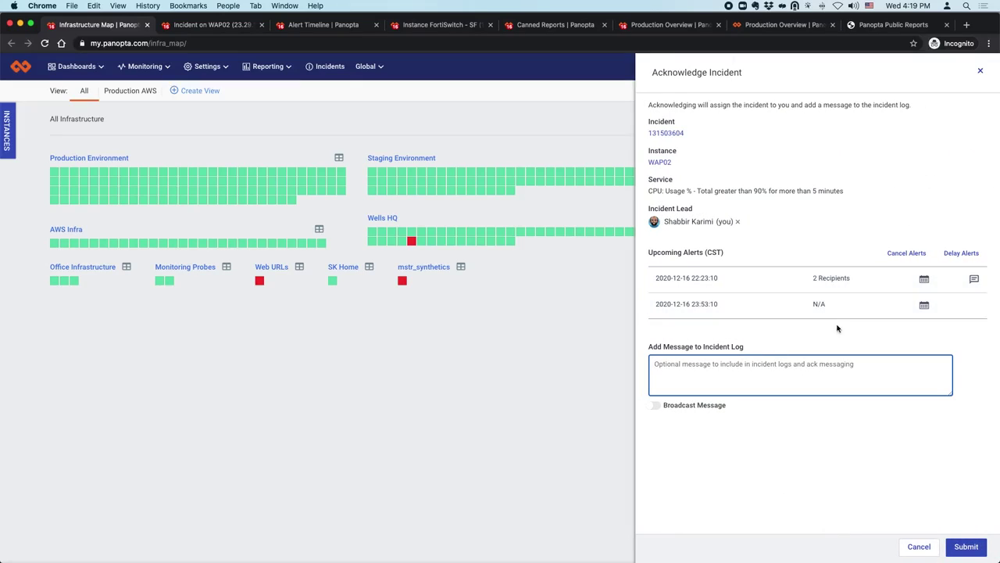
{"action": "left_click", "coordinate": [981, 72]}
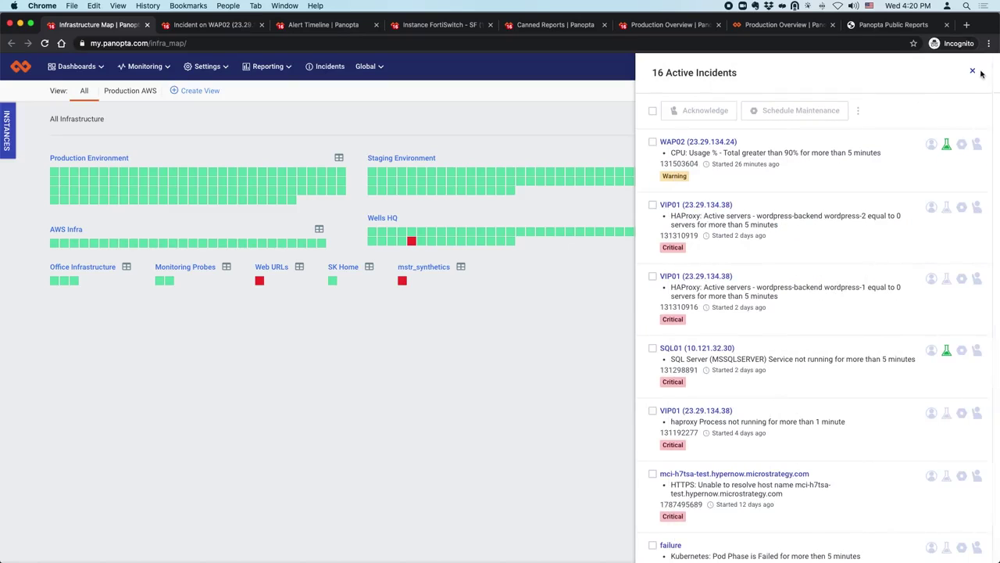
{"action": "left_click", "coordinate": [962, 144]}
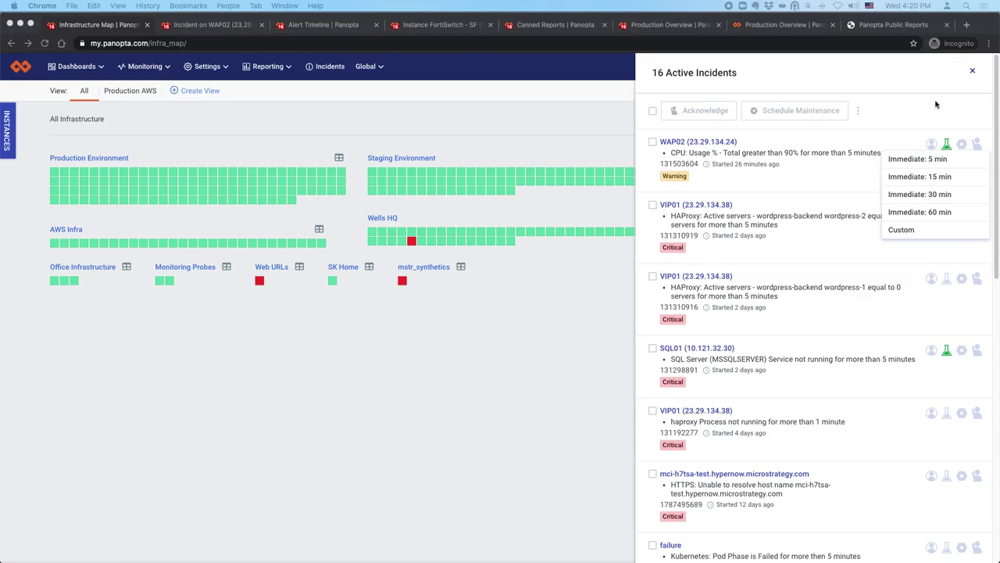
{"action": "left_click", "coordinate": [947, 148]}
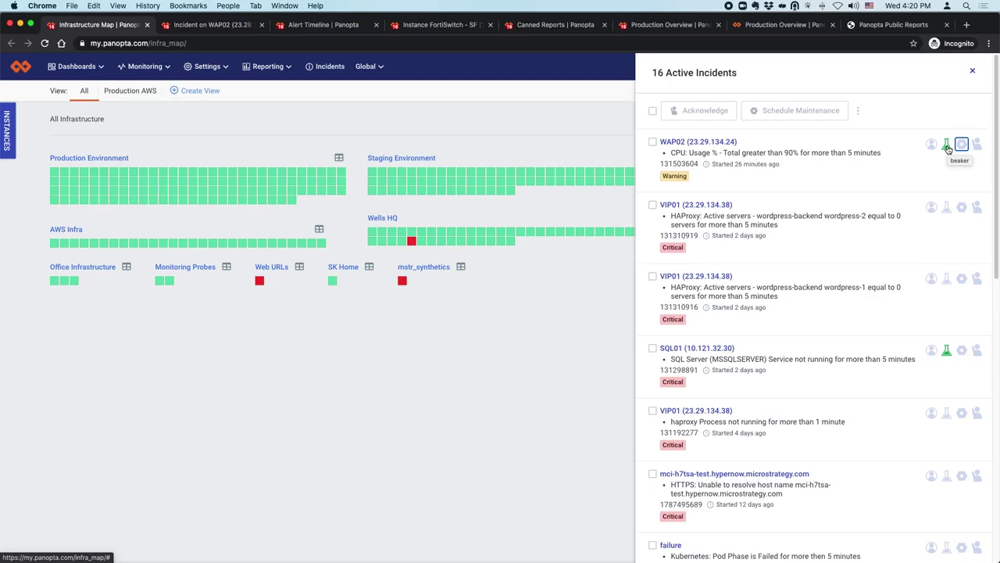
Open the WAP02 CPU usage incident's details, then collapse and re-expand its CPU usage chart.
{"action": "left_click", "coordinate": [674, 164]}
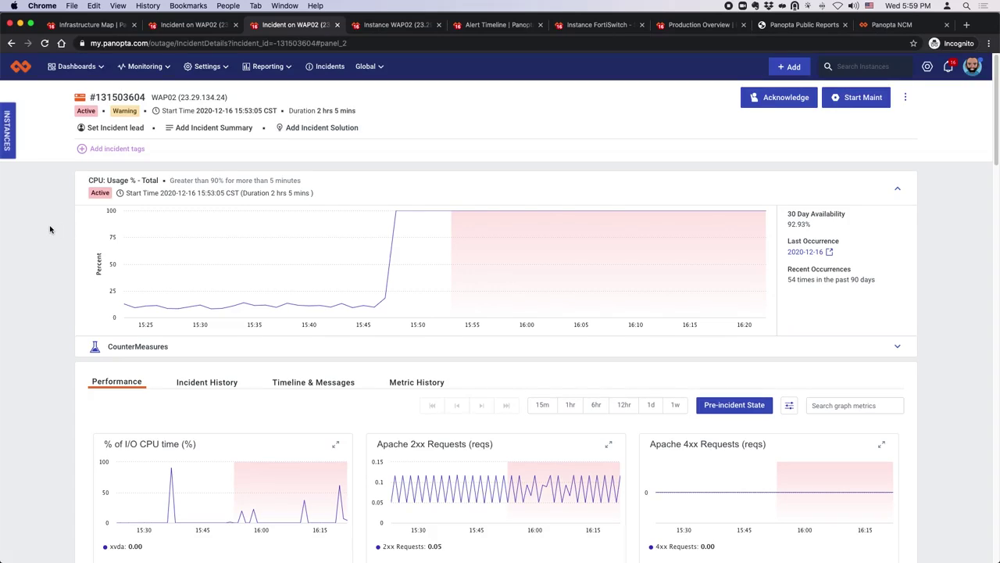
{"action": "left_click", "coordinate": [362, 185]}
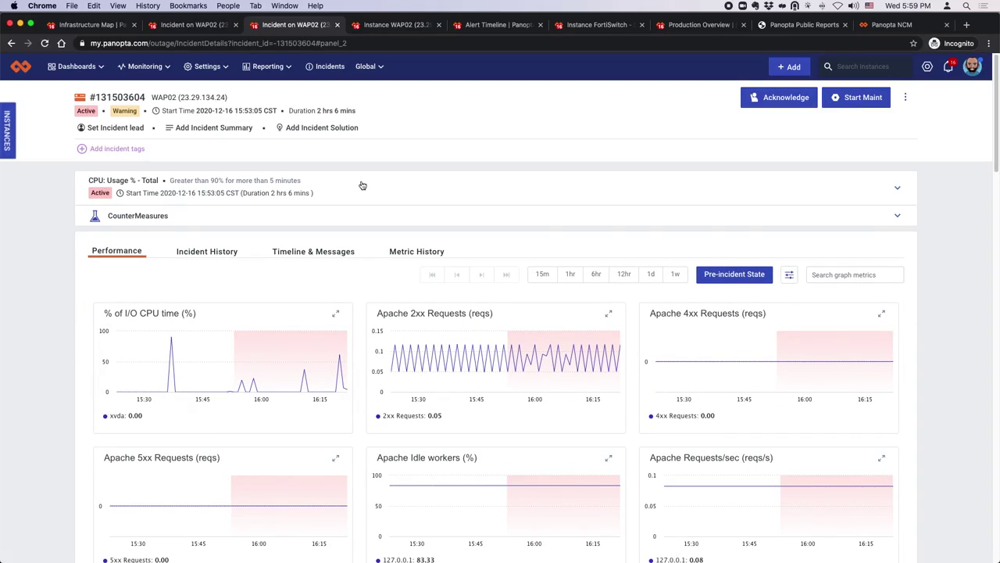
{"action": "left_click", "coordinate": [362, 185]}
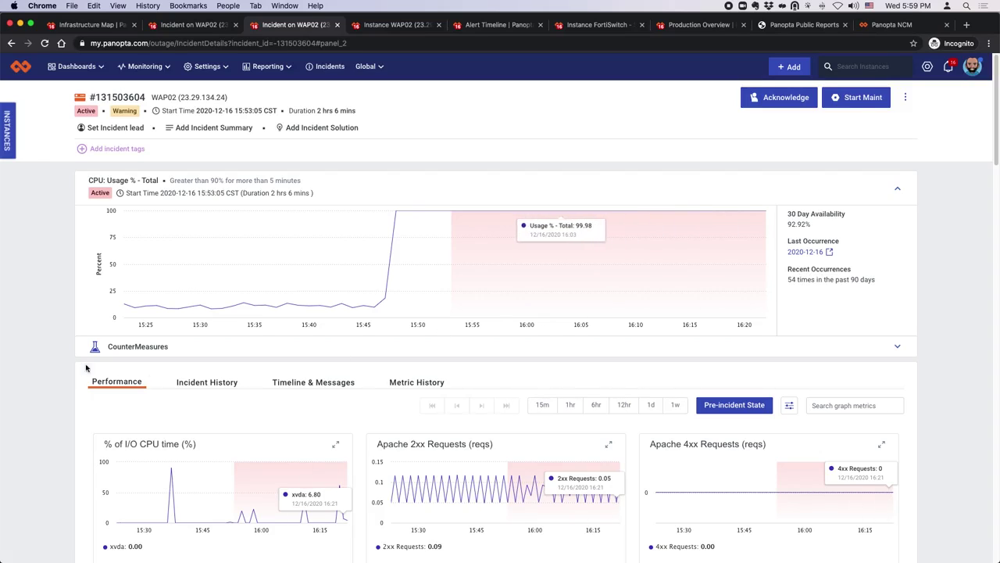
Check the performance graph category filter and move the Apache 2xx Requests graph ahead of the % of I/O CPU time graph.
{"action": "scroll", "coordinate": [49, 364], "scroll_direction": "down", "scroll_amount": 3}
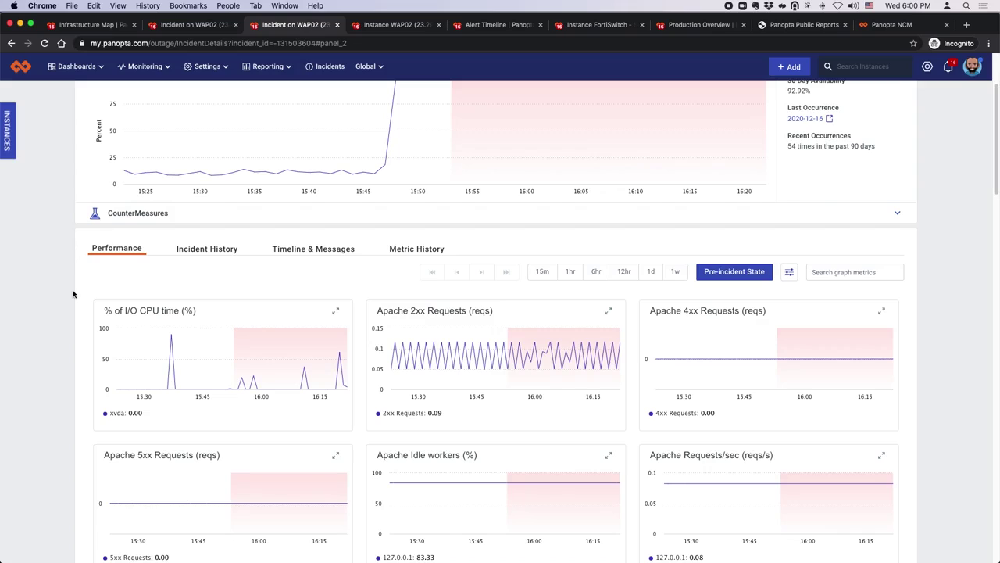
{"action": "scroll", "coordinate": [344, 156], "scroll_direction": "up", "scroll_amount": 1}
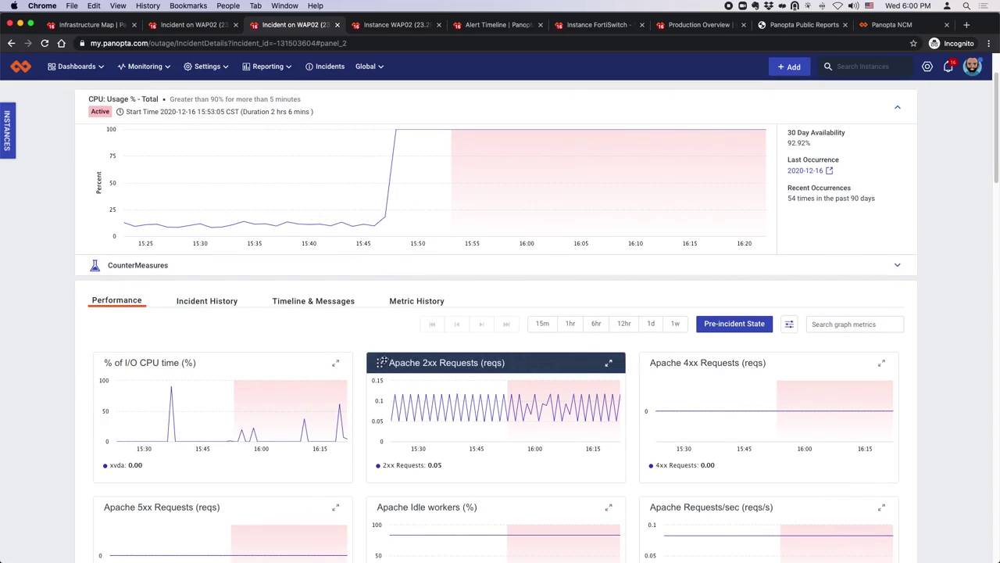
{"action": "scroll", "coordinate": [460, 346], "scroll_direction": "down", "scroll_amount": 1}
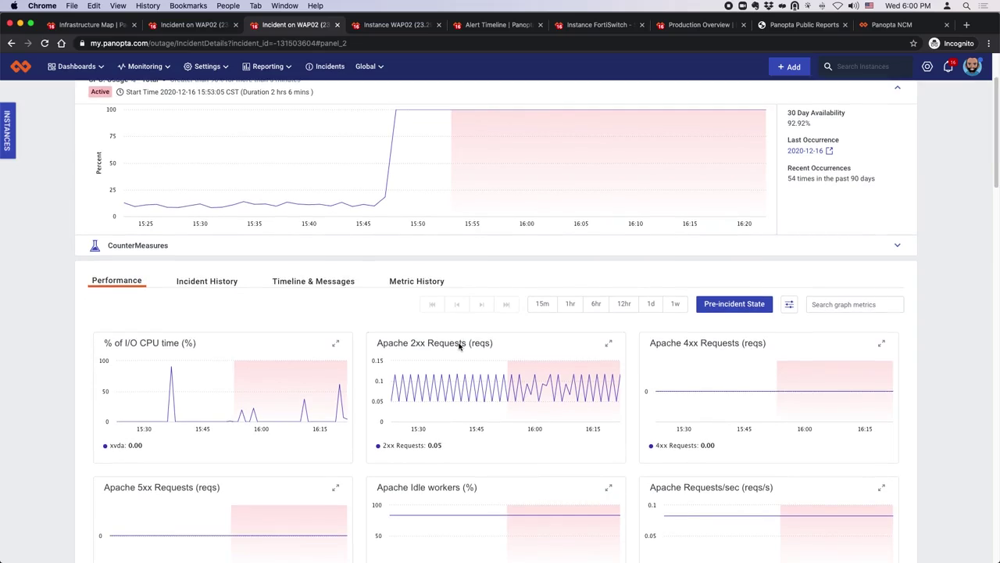
{"action": "scroll", "coordinate": [730, 357], "scroll_direction": "down", "scroll_amount": 2}
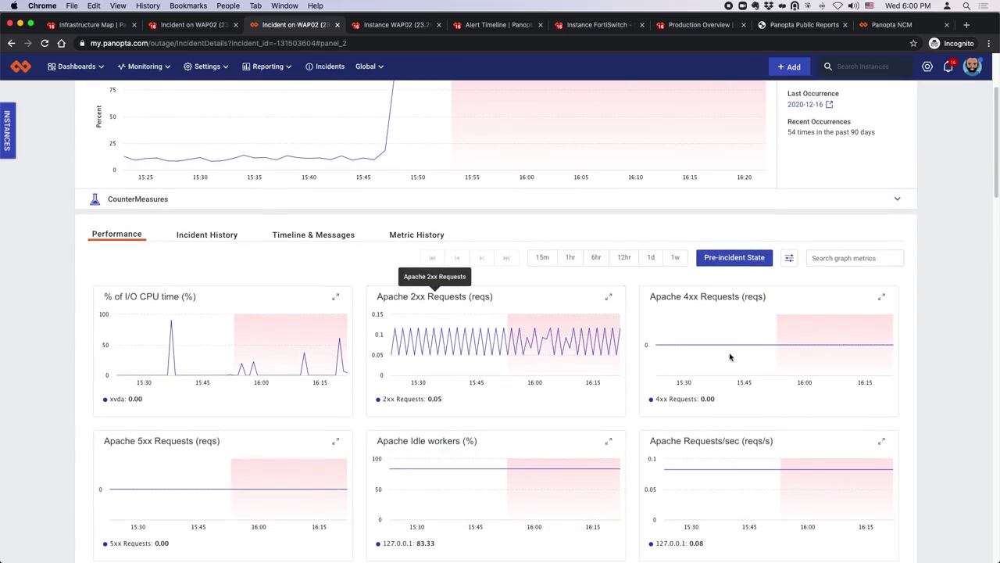
{"action": "left_click", "coordinate": [790, 261]}
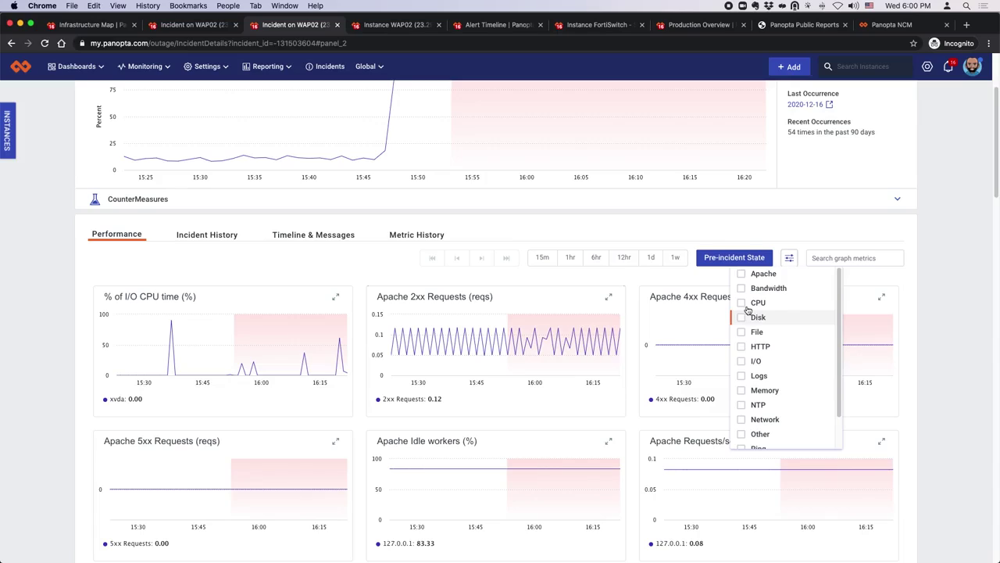
{"action": "left_click", "coordinate": [629, 277]}
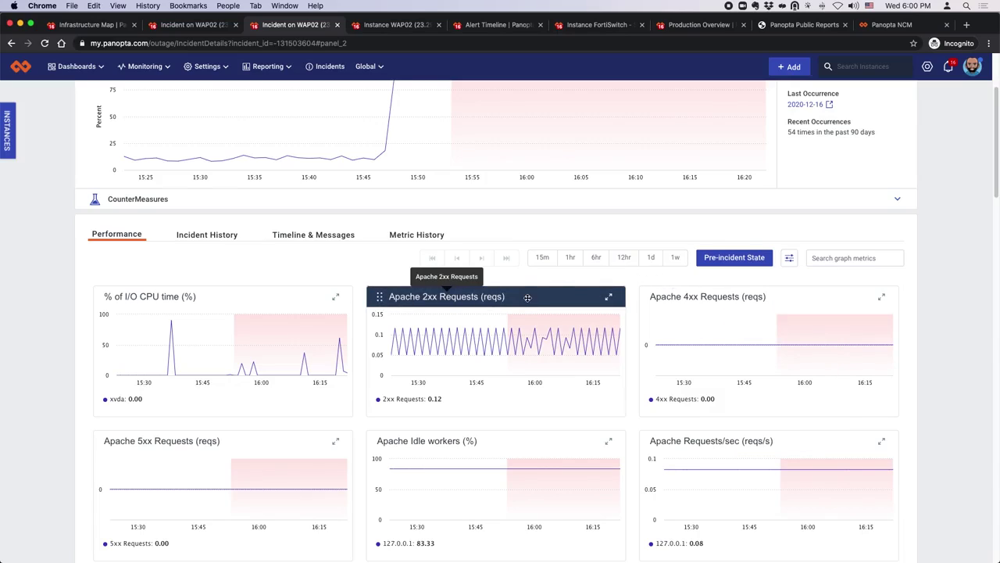
{"action": "left_click_drag", "start_coordinate": [528, 297], "coordinate": [240, 297]}
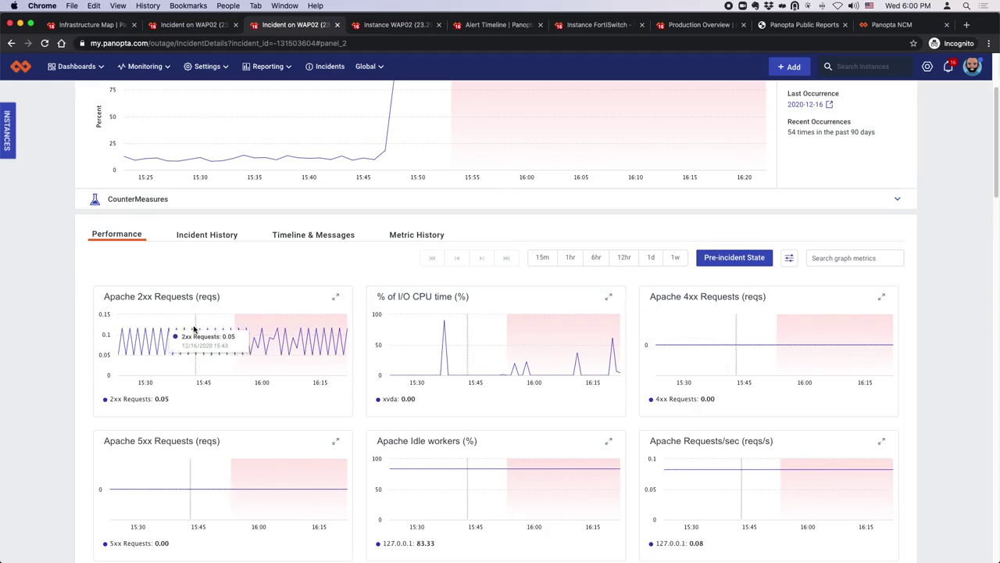
Expand the incident's CounterMeasures section and view the output of the top command.
{"action": "scroll", "coordinate": [196, 331], "scroll_direction": "up", "scroll_amount": 4}
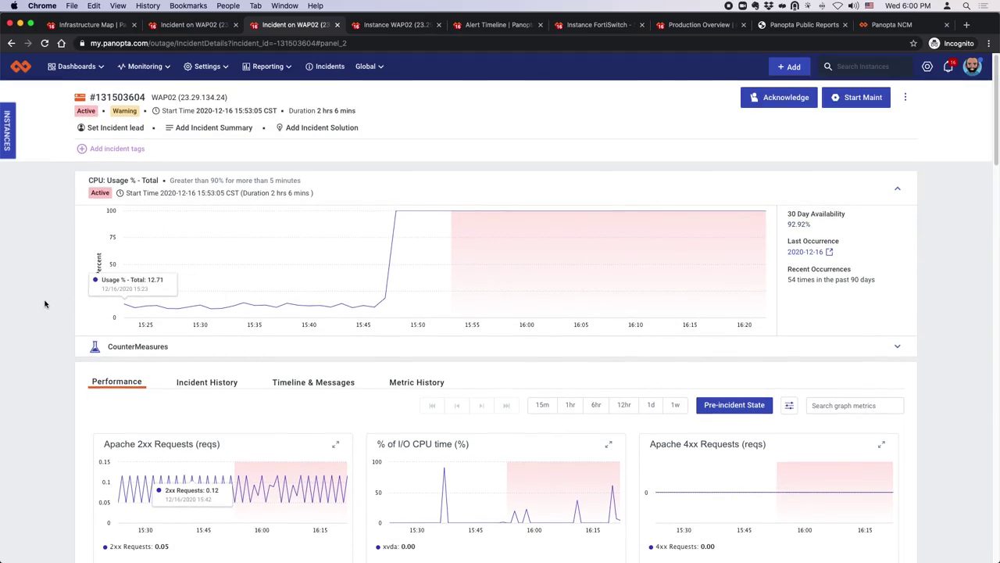
{"action": "scroll", "coordinate": [45, 302], "scroll_direction": "down", "scroll_amount": 1}
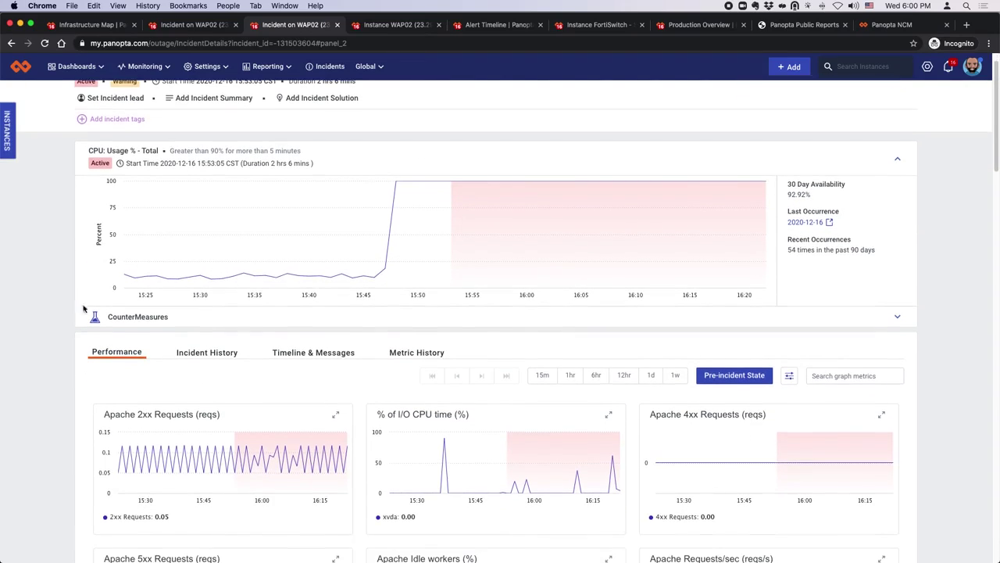
{"action": "left_click", "coordinate": [151, 317]}
{"action": "left_click", "coordinate": [127, 343]}
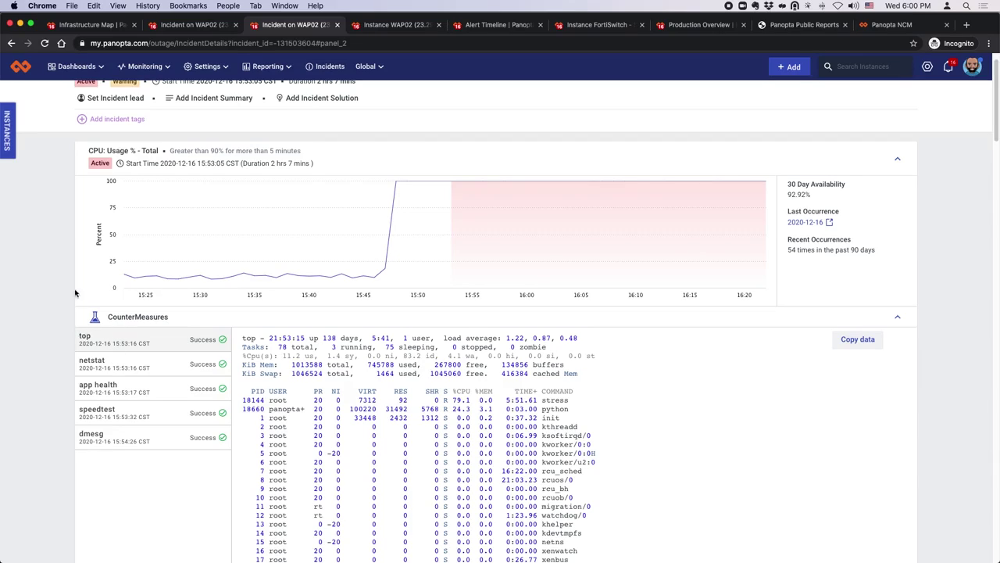
{"action": "scroll", "coordinate": [84, 300], "scroll_direction": "down", "scroll_amount": 1}
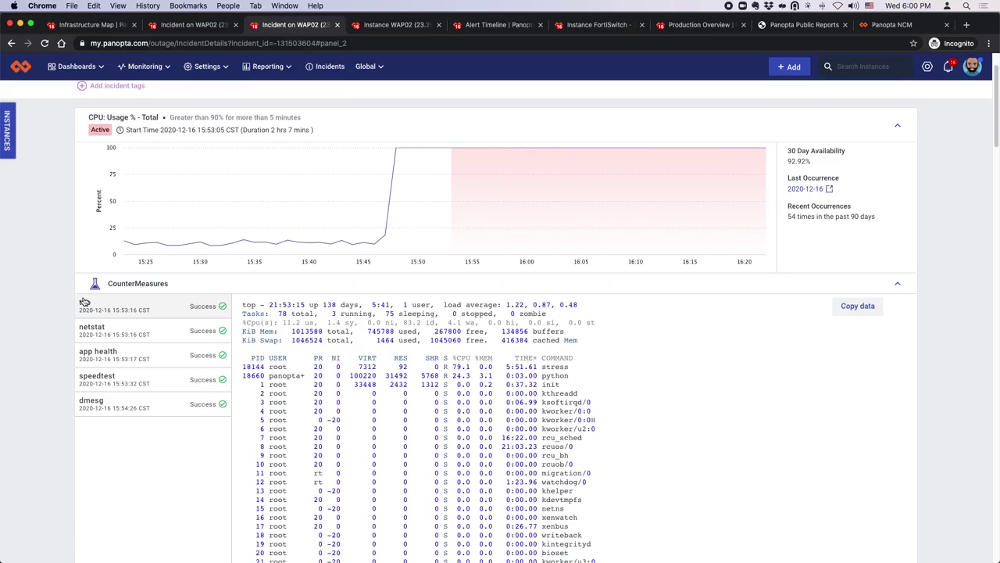
Review the netstat, dmesg, speedtest, app health and top outputs, then collapse the CounterMeasures section.
{"action": "left_click", "coordinate": [169, 334]}
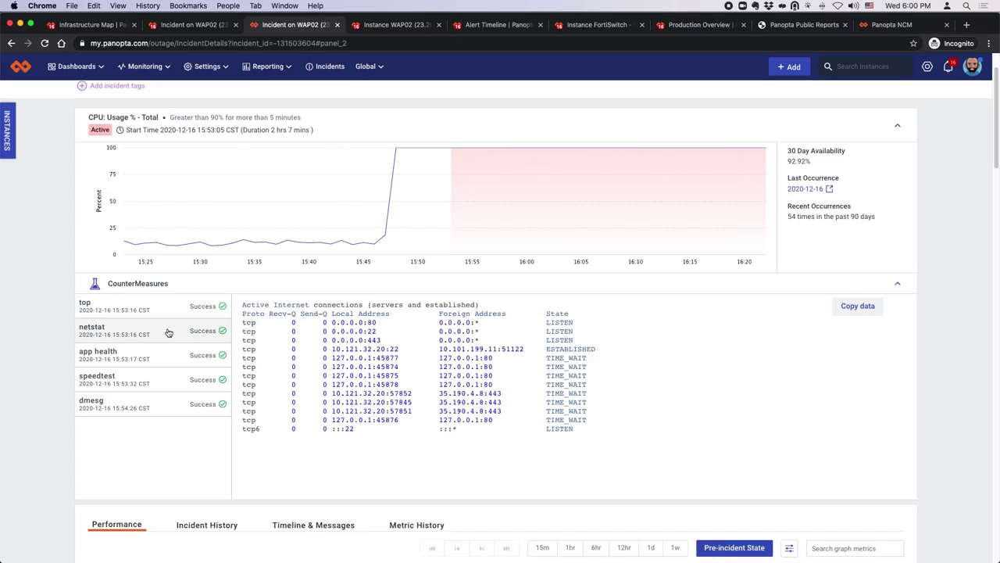
{"action": "left_click", "coordinate": [119, 406]}
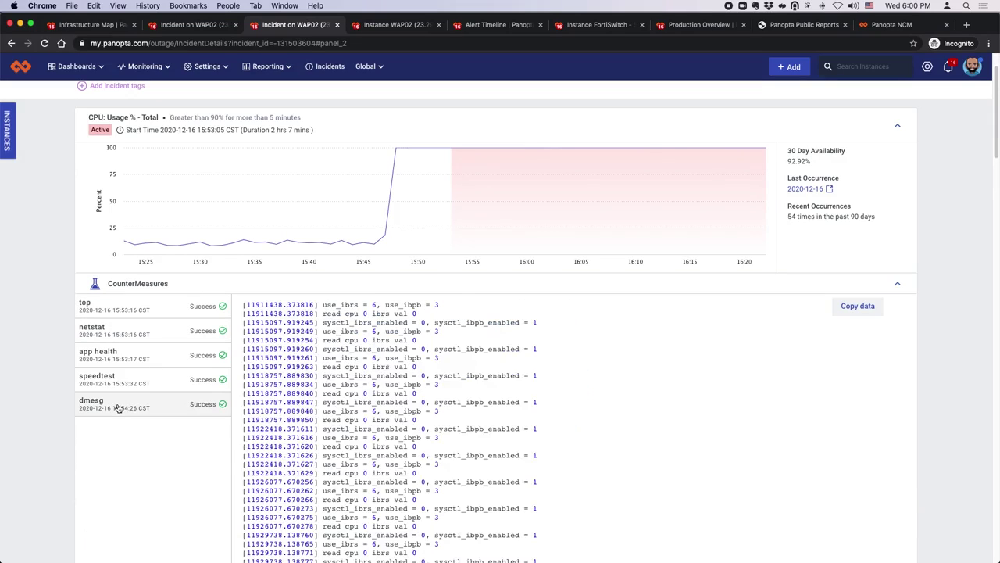
{"action": "left_click", "coordinate": [113, 378]}
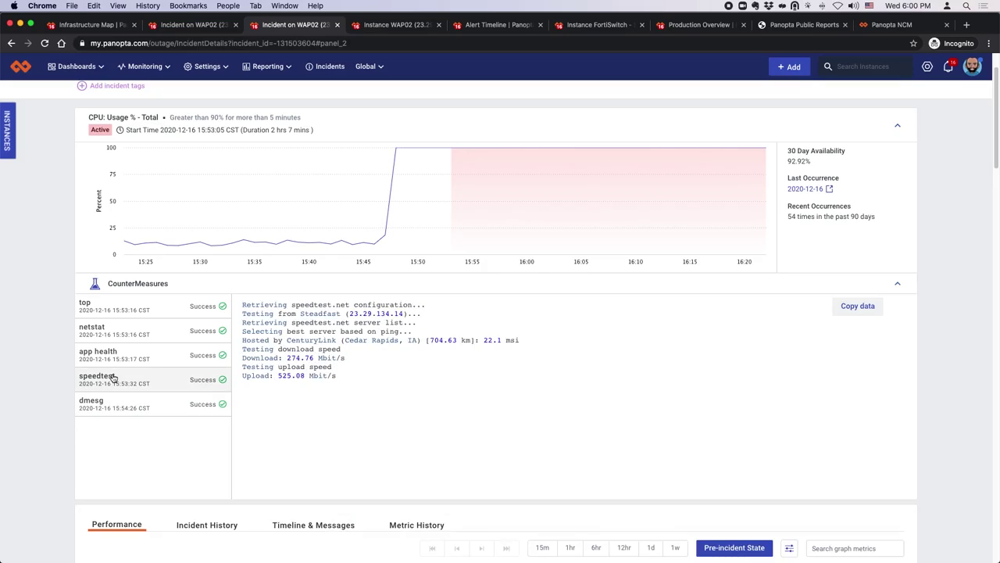
{"action": "left_click", "coordinate": [107, 354]}
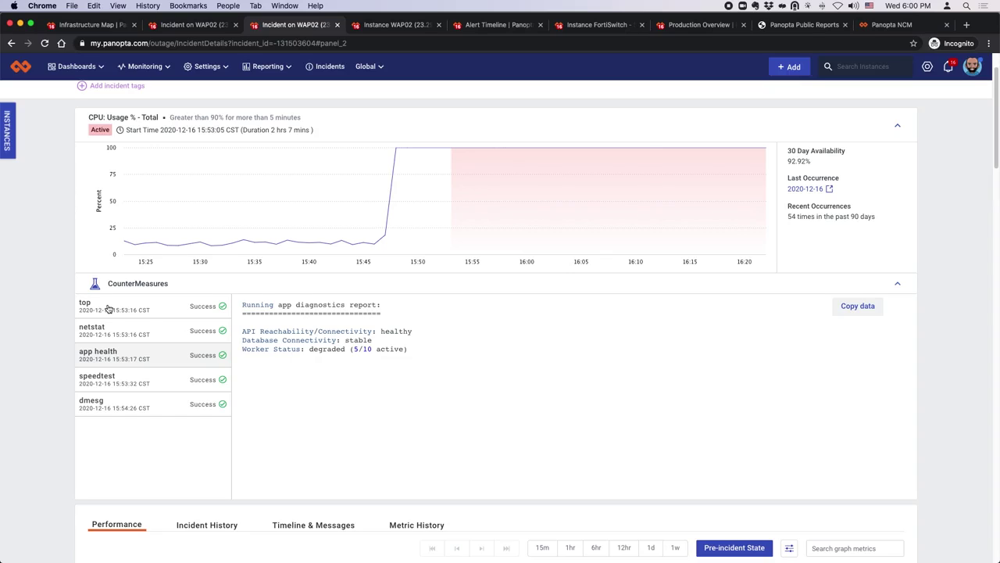
{"action": "left_click", "coordinate": [153, 307]}
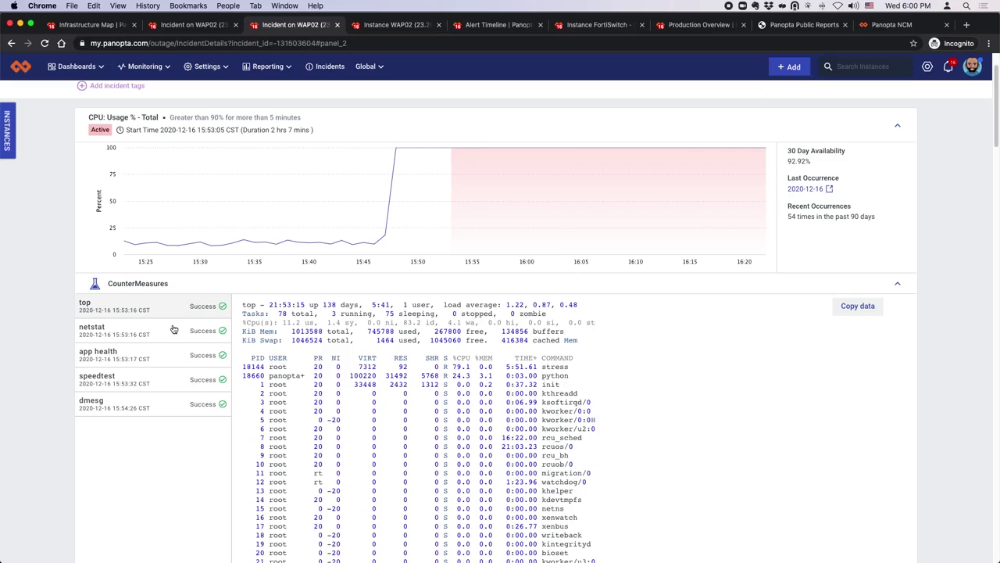
{"action": "scroll", "coordinate": [174, 329], "scroll_direction": "down", "scroll_amount": 2}
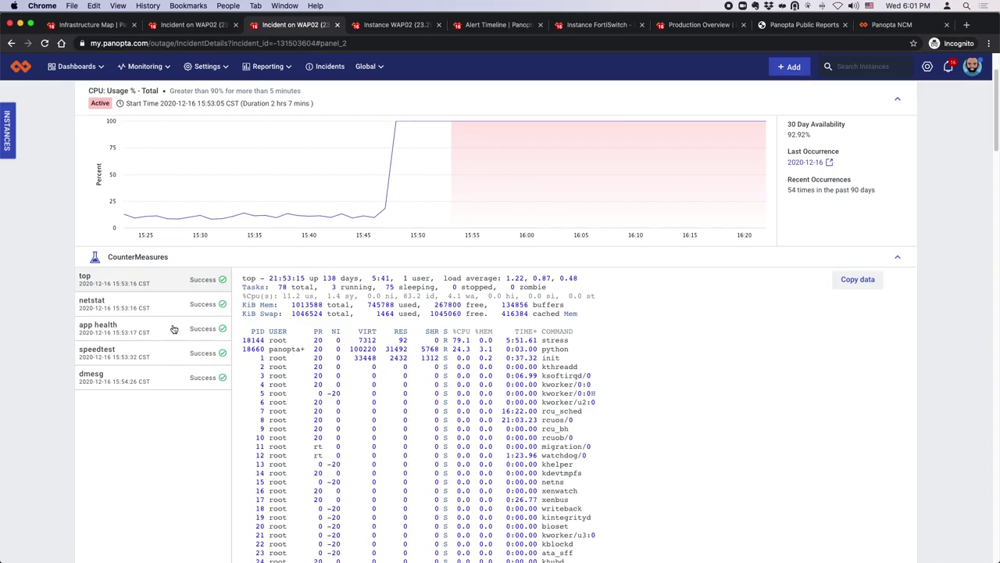
{"action": "left_click", "coordinate": [176, 258]}
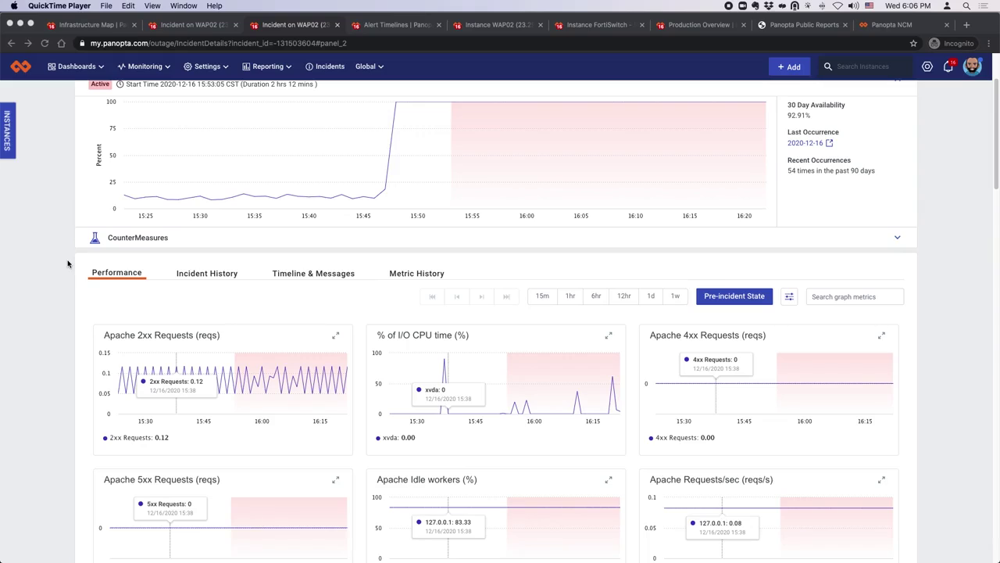
Open the incident's Timeline & Messages and review its logged CounterMeasure runs, Slack messages and webhook events.
{"action": "left_click", "coordinate": [62, 260]}
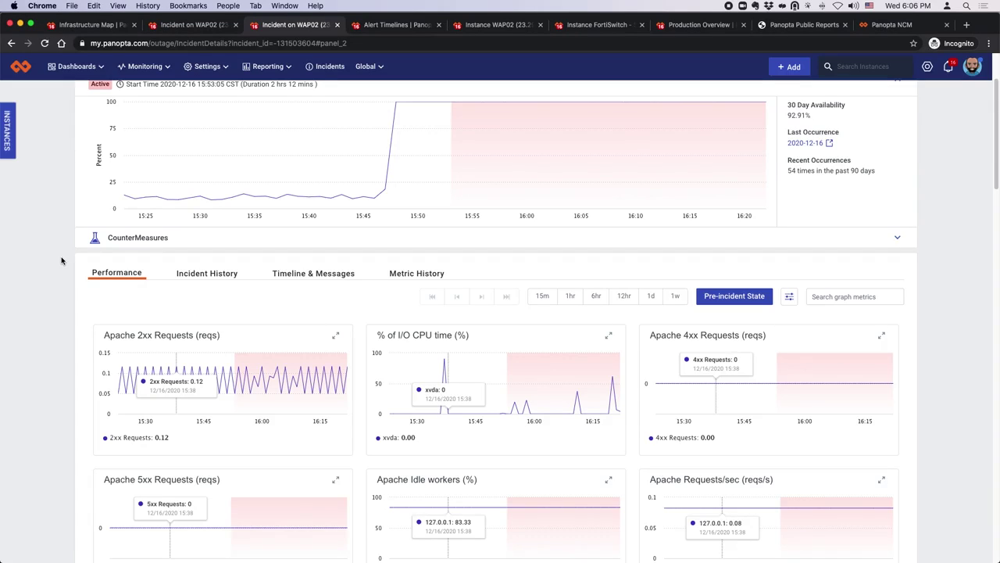
{"action": "left_click", "coordinate": [324, 275]}
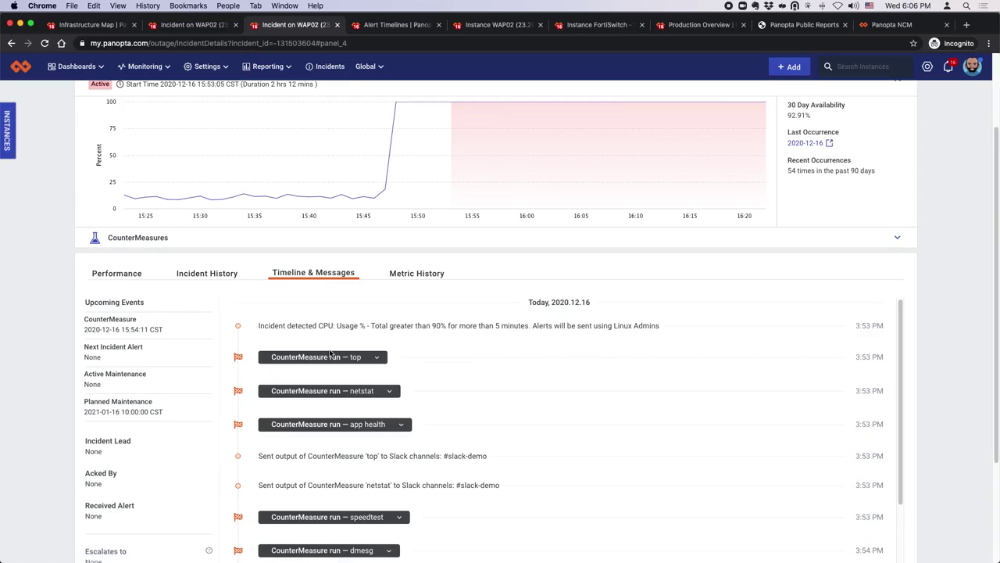
{"action": "scroll", "coordinate": [394, 397], "scroll_direction": "down", "scroll_amount": 1}
{"action": "scroll", "coordinate": [394, 398], "scroll_direction": "down", "scroll_amount": 1}
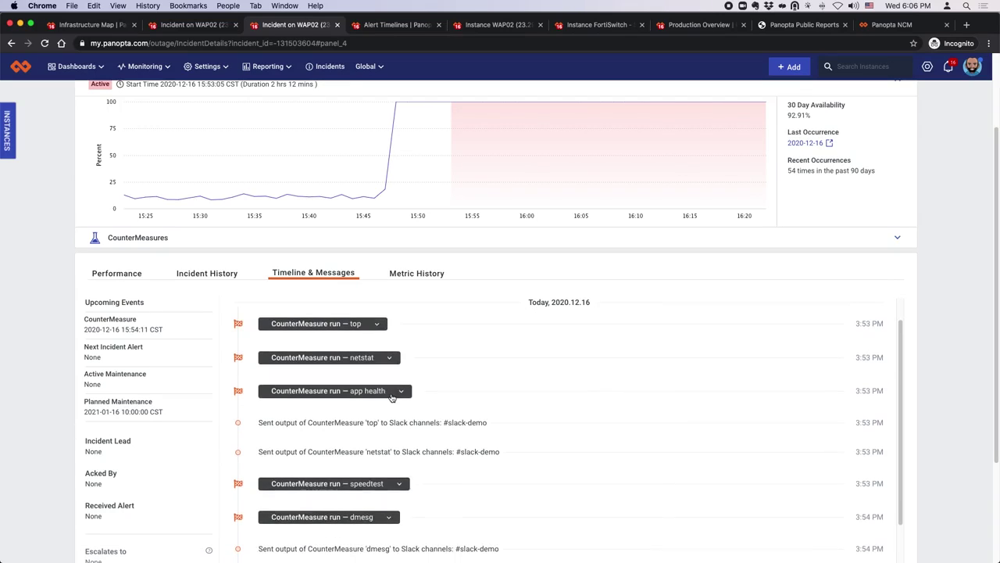
{"action": "scroll", "coordinate": [390, 397], "scroll_direction": "down", "scroll_amount": 2}
{"action": "scroll", "coordinate": [390, 397], "scroll_direction": "down", "scroll_amount": 2}
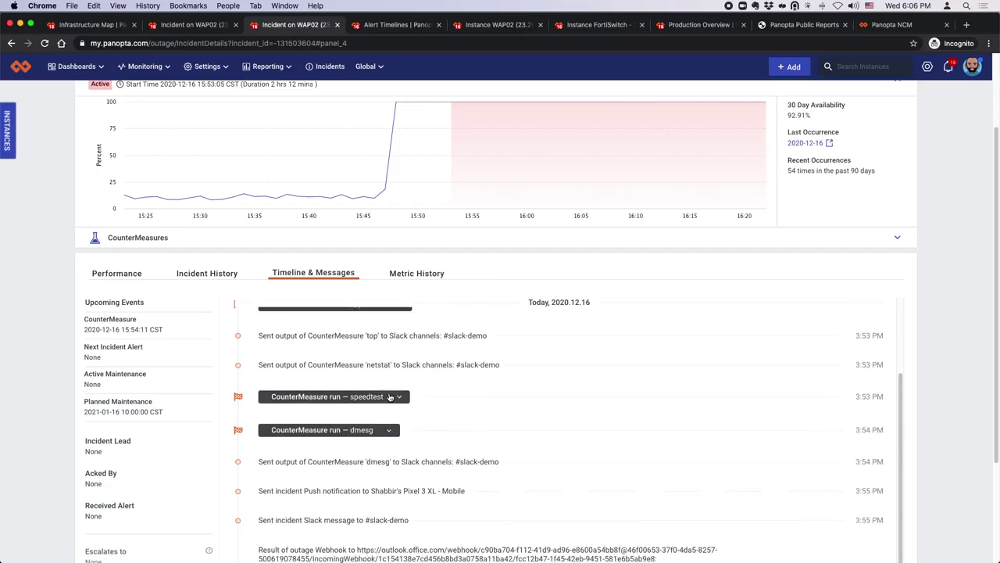
{"action": "scroll", "coordinate": [389, 397], "scroll_direction": "down", "scroll_amount": 1}
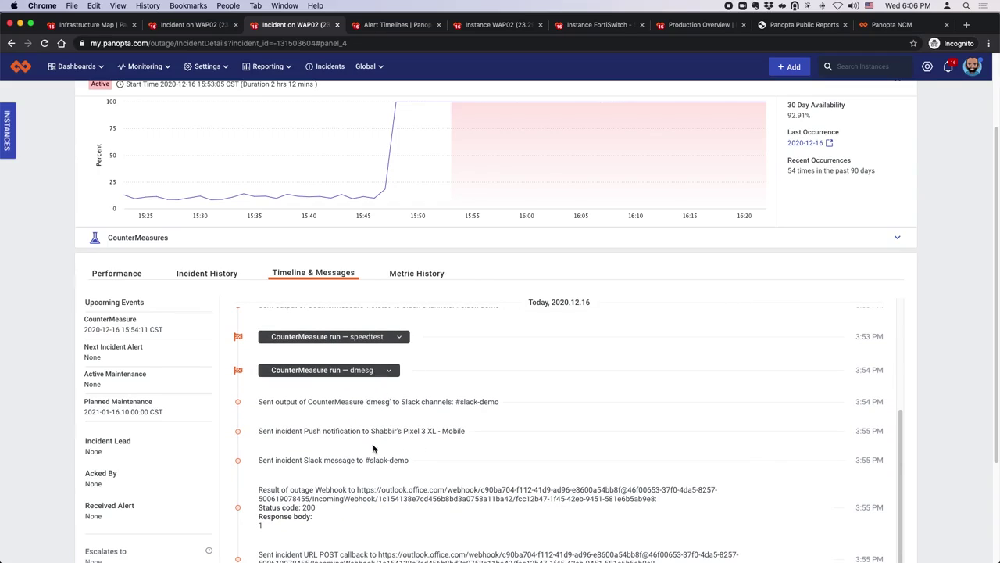
Go to the Alert Timelines page and open the Prod Admins timeline to review its alert events.
{"action": "left_click", "coordinate": [376, 27]}
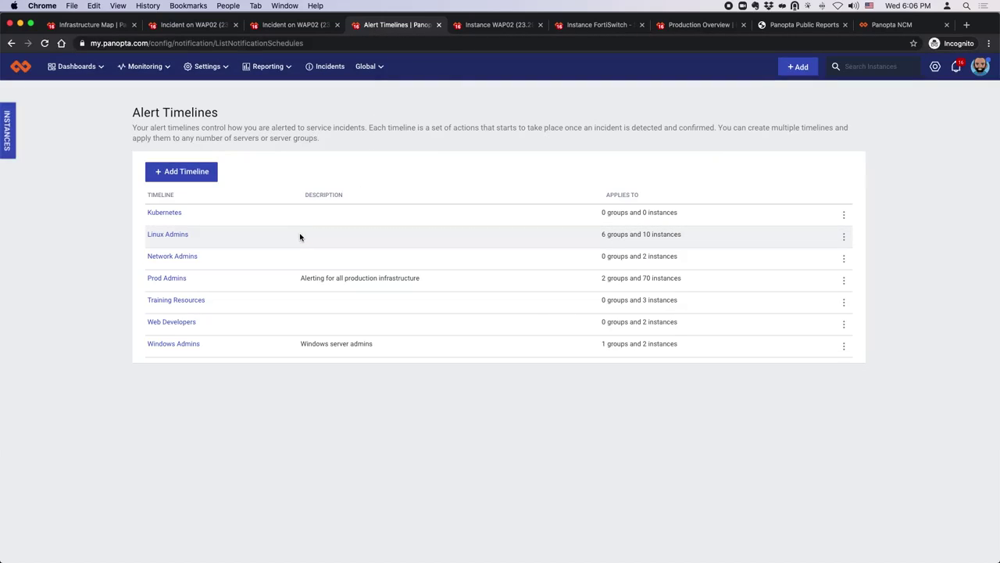
{"action": "left_click", "coordinate": [158, 281]}
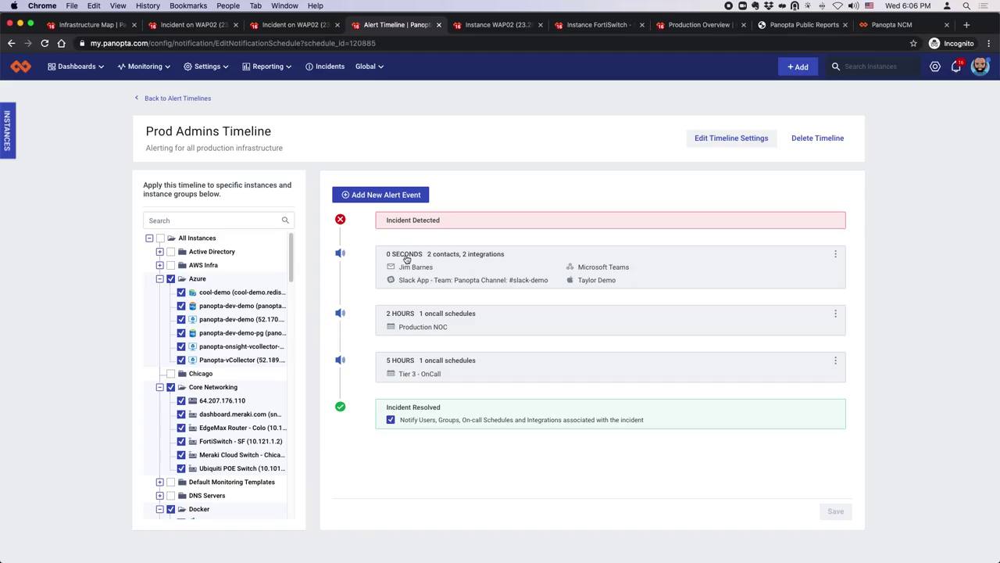
{"action": "mouse_move", "coordinate": [559, 291]}
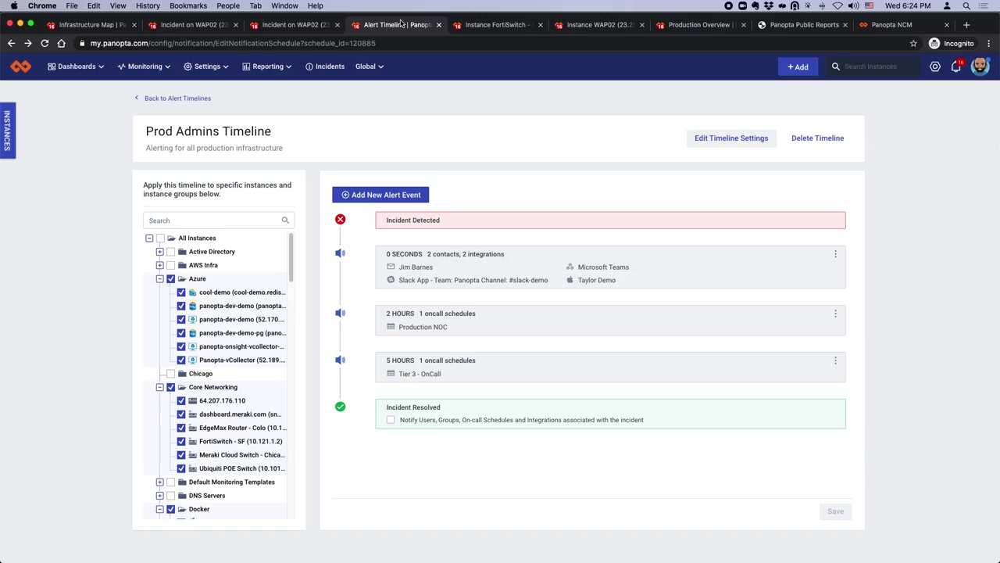
Switch to the FortiSwitch - SF instance page and review its device, SNMP, template and tag details.
{"action": "left_click", "coordinate": [477, 30]}
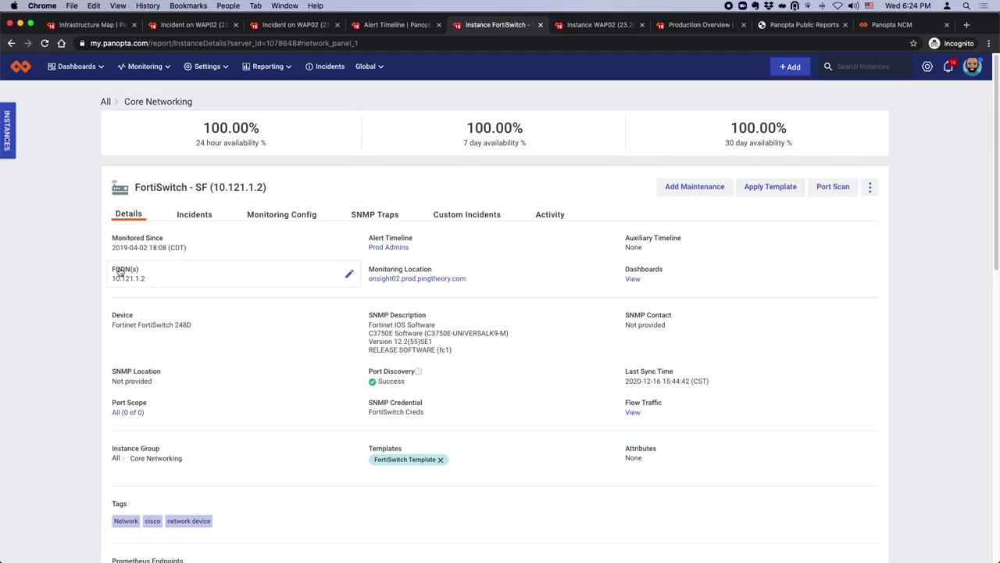
{"action": "scroll", "coordinate": [115, 270], "scroll_direction": "down", "scroll_amount": 1}
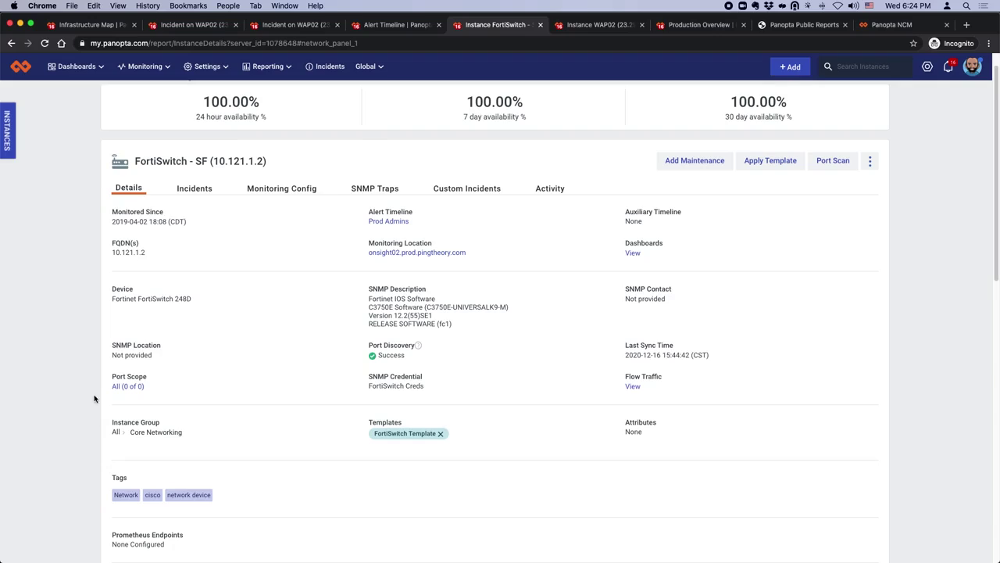
{"action": "scroll", "coordinate": [106, 294], "scroll_direction": "down", "scroll_amount": 1}
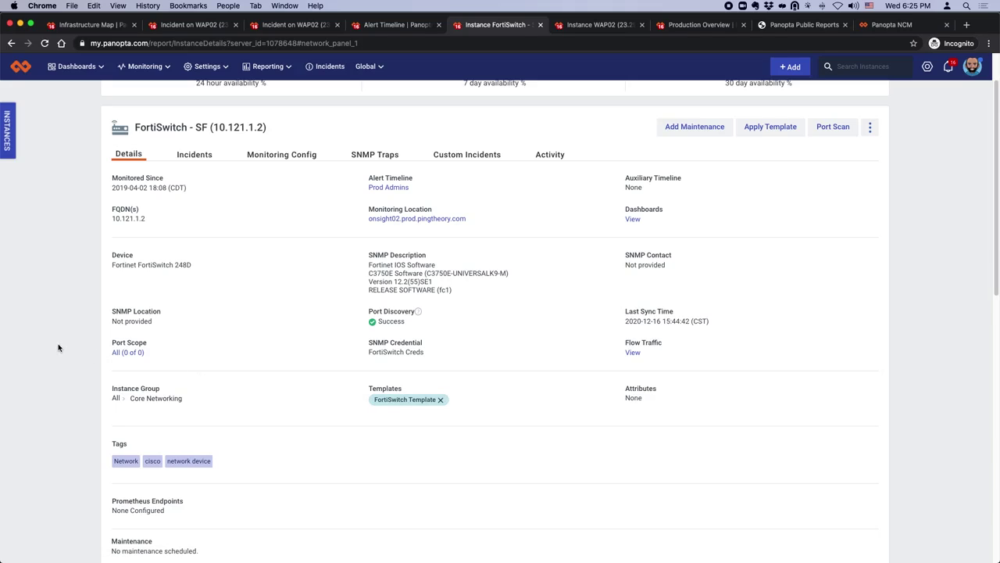
{"action": "scroll", "coordinate": [58, 347], "scroll_direction": "down", "scroll_amount": 5}
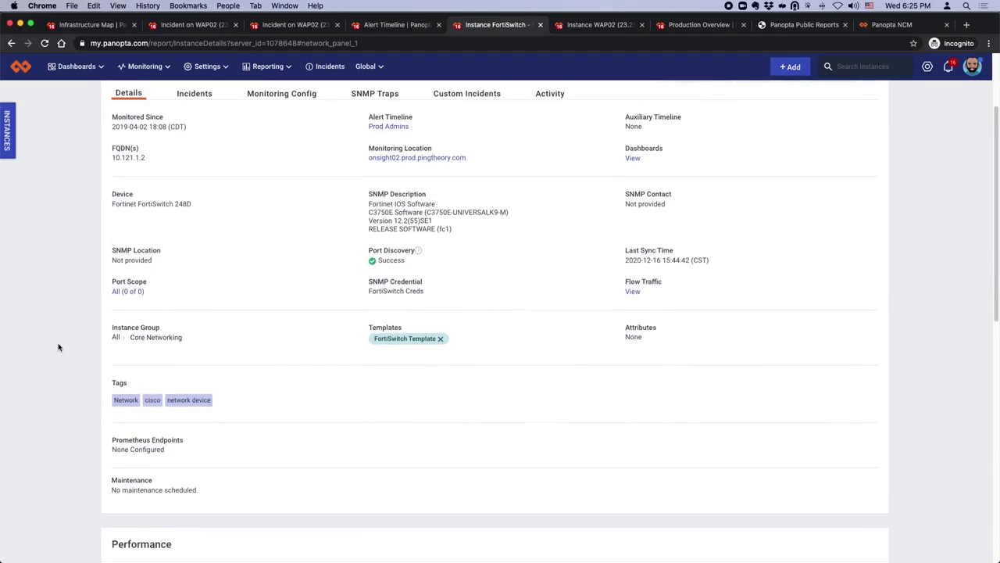
Examine the FortiSwitch's device metric graphs for CPU, fan state, memory pools, ping, power supply and temperature.
{"action": "scroll", "coordinate": [58, 347], "scroll_direction": "down", "scroll_amount": 3}
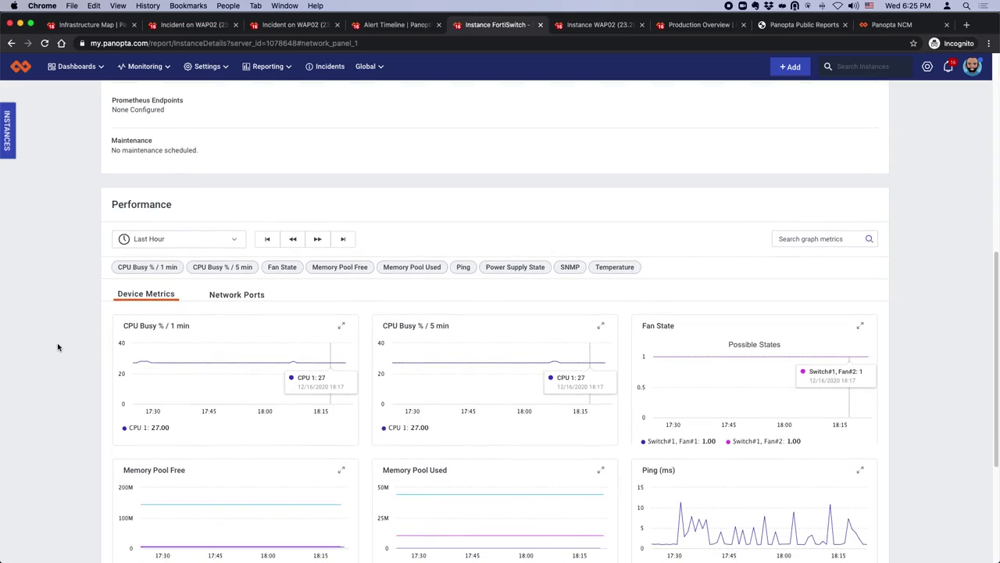
{"action": "scroll", "coordinate": [57, 347], "scroll_direction": "down", "scroll_amount": 2}
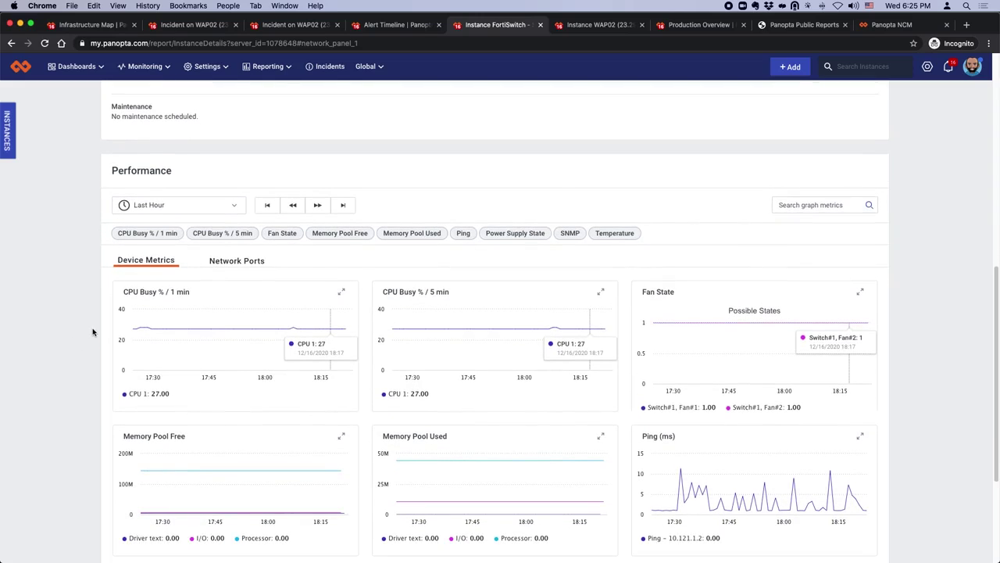
{"action": "scroll", "coordinate": [93, 332], "scroll_direction": "down", "scroll_amount": 1}
{"action": "scroll", "coordinate": [93, 332], "scroll_direction": "down", "scroll_amount": 1}
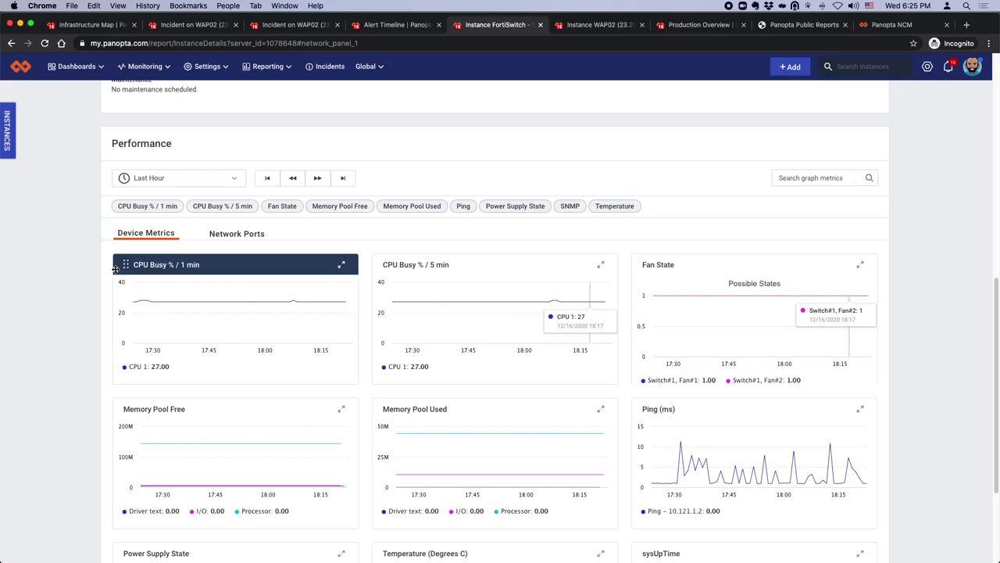
{"action": "scroll", "coordinate": [179, 314], "scroll_direction": "down", "scroll_amount": 1}
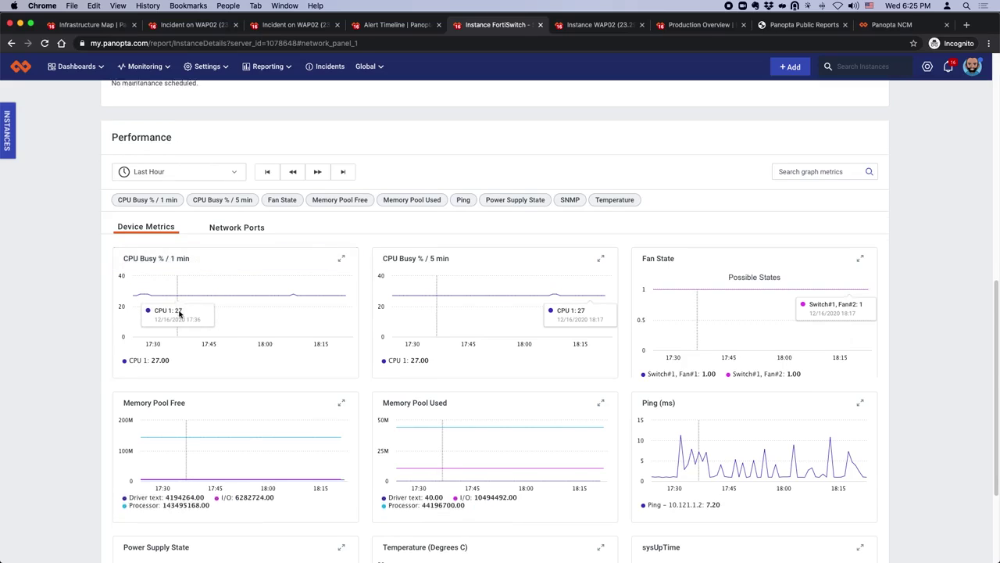
{"action": "scroll", "coordinate": [178, 313], "scroll_direction": "down", "scroll_amount": 2}
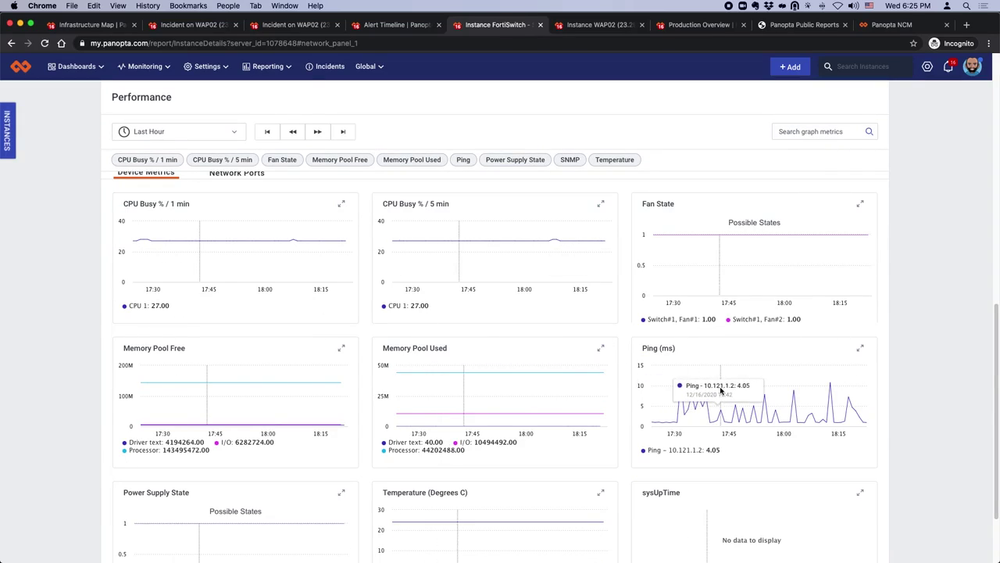
{"action": "scroll", "coordinate": [720, 390], "scroll_direction": "down", "scroll_amount": 1}
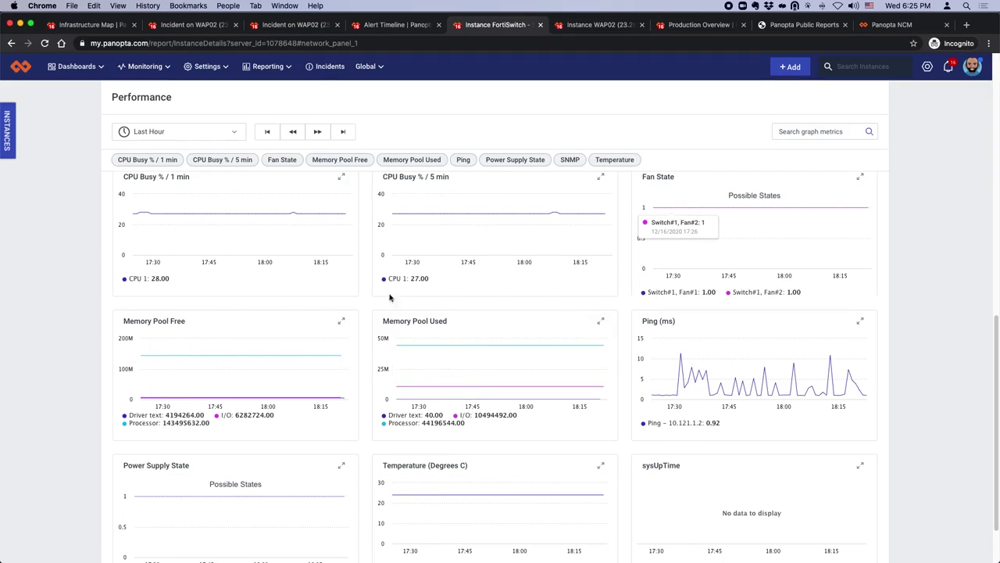
Show the FortiSwitch's network ports and expand GigabitEthernet1/0/23 to view its error, discarded packet and bandwidth graphs.
{"action": "scroll", "coordinate": [167, 329], "scroll_direction": "up", "scroll_amount": 2}
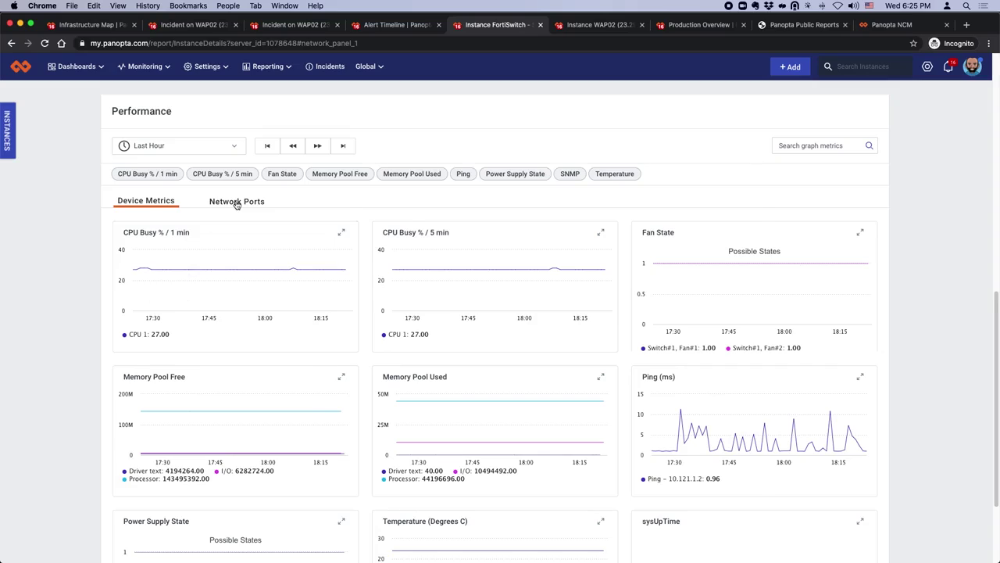
{"action": "left_click", "coordinate": [237, 202]}
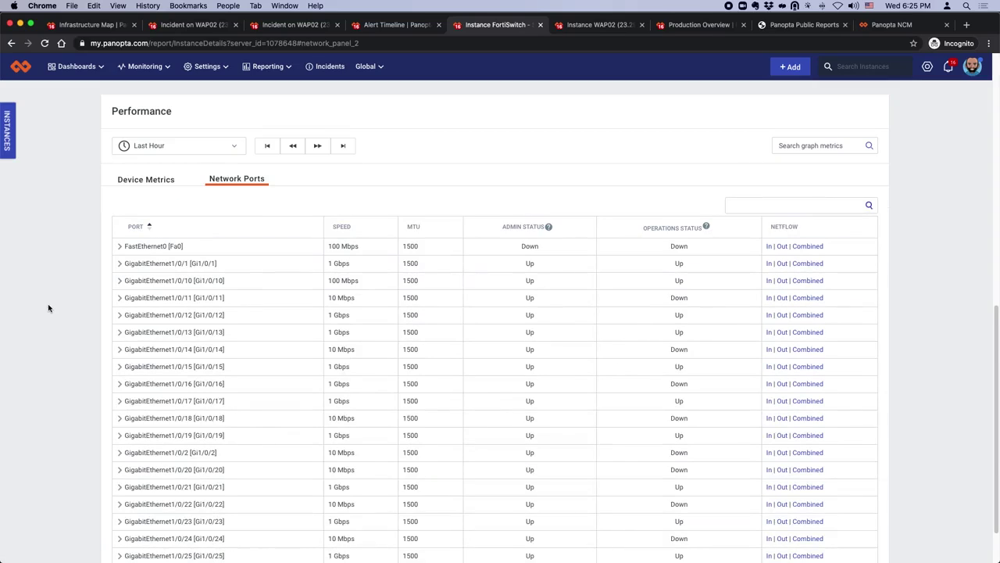
{"action": "scroll", "coordinate": [82, 314], "scroll_direction": "down", "scroll_amount": 2}
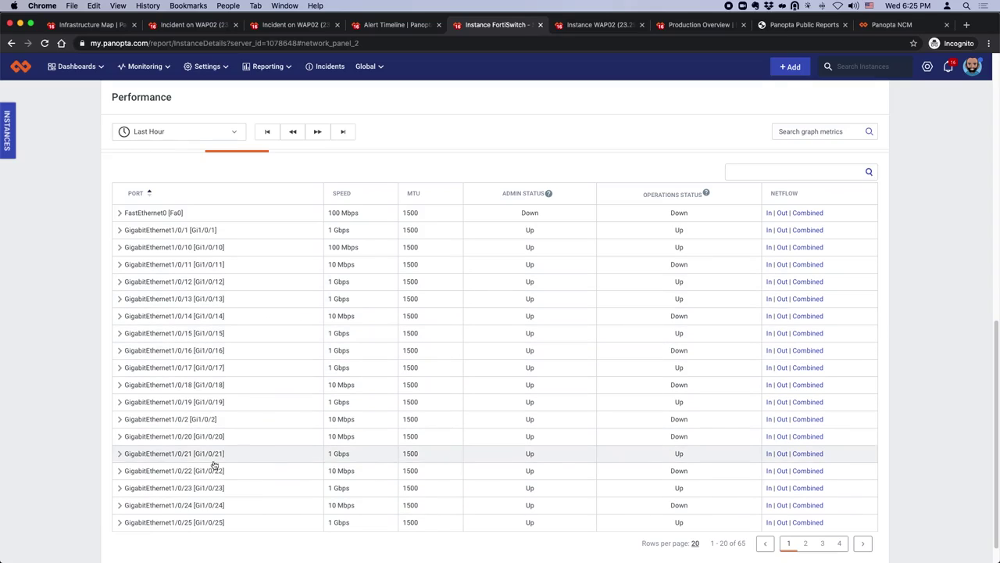
{"action": "left_click", "coordinate": [185, 488]}
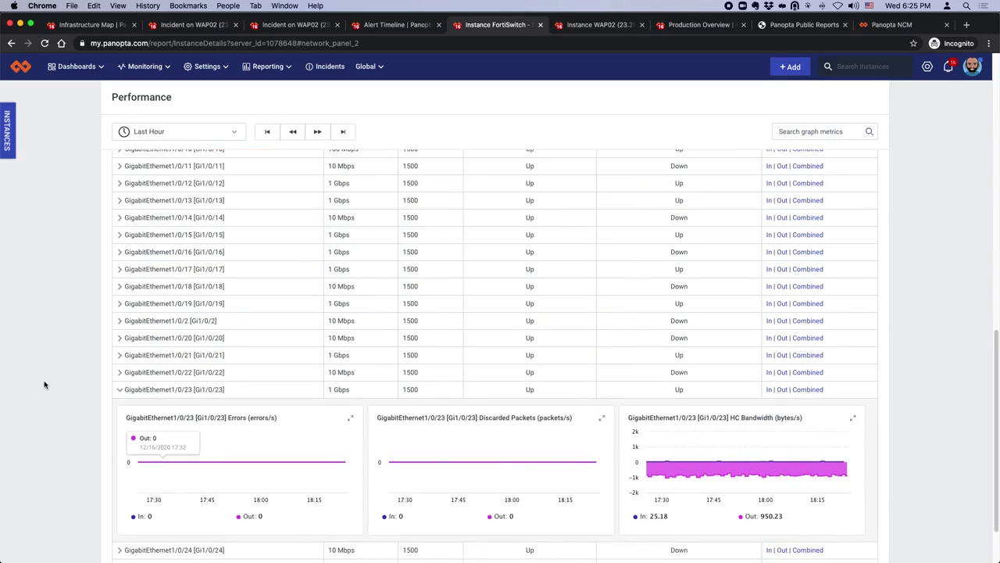
{"action": "scroll", "coordinate": [44, 381], "scroll_direction": "down", "scroll_amount": 1}
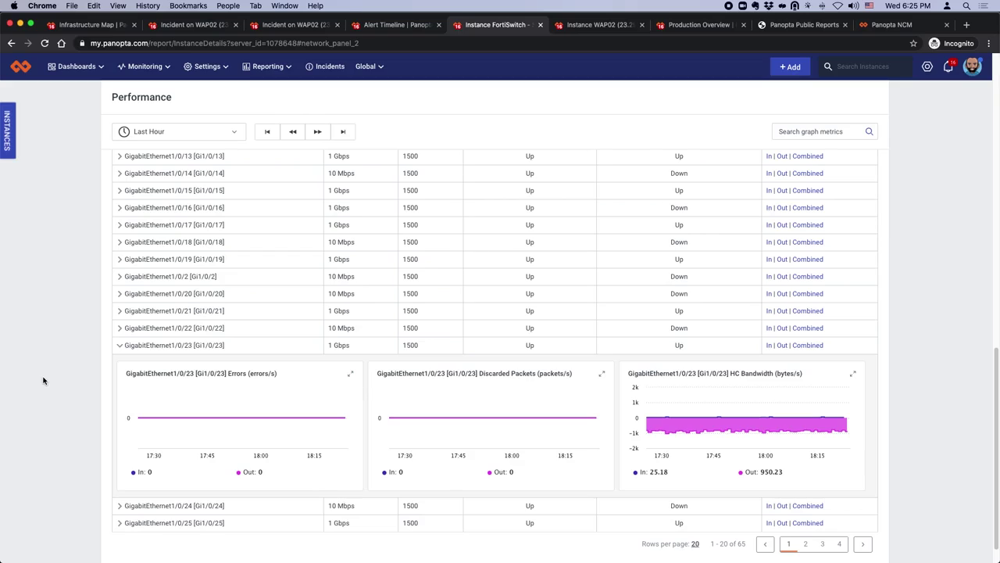
Enlarge the HC Bandwidth graph of GigabitEthernet1/0/23 to check its time range options, and close the enlarged view.
{"action": "left_click", "coordinate": [852, 375]}
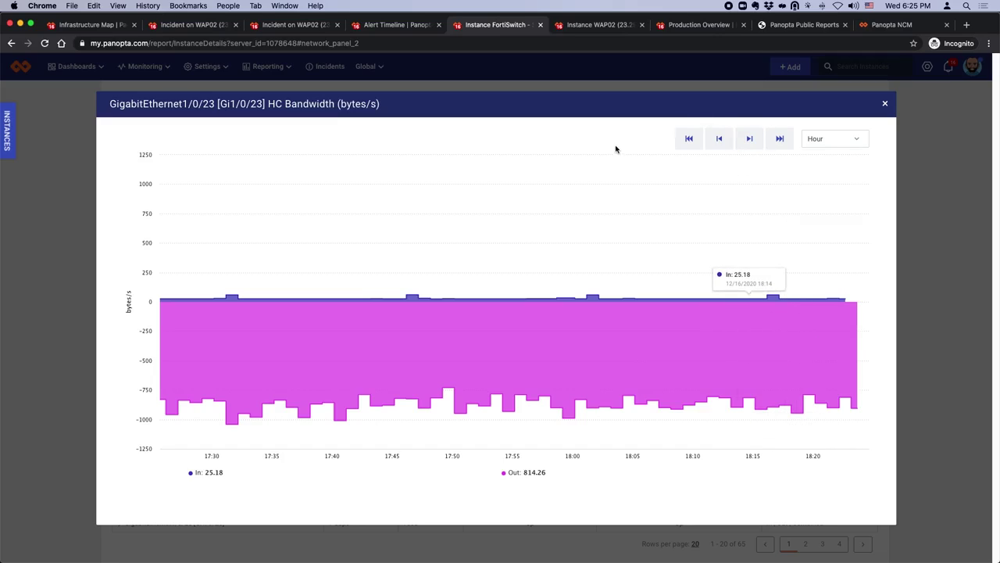
{"action": "left_click", "coordinate": [836, 141]}
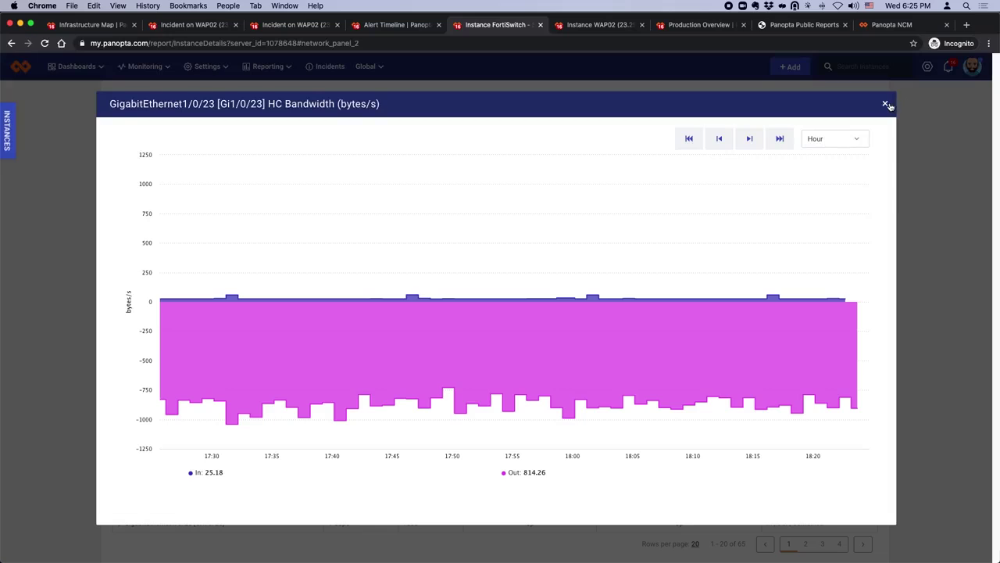
{"action": "left_click", "coordinate": [885, 103]}
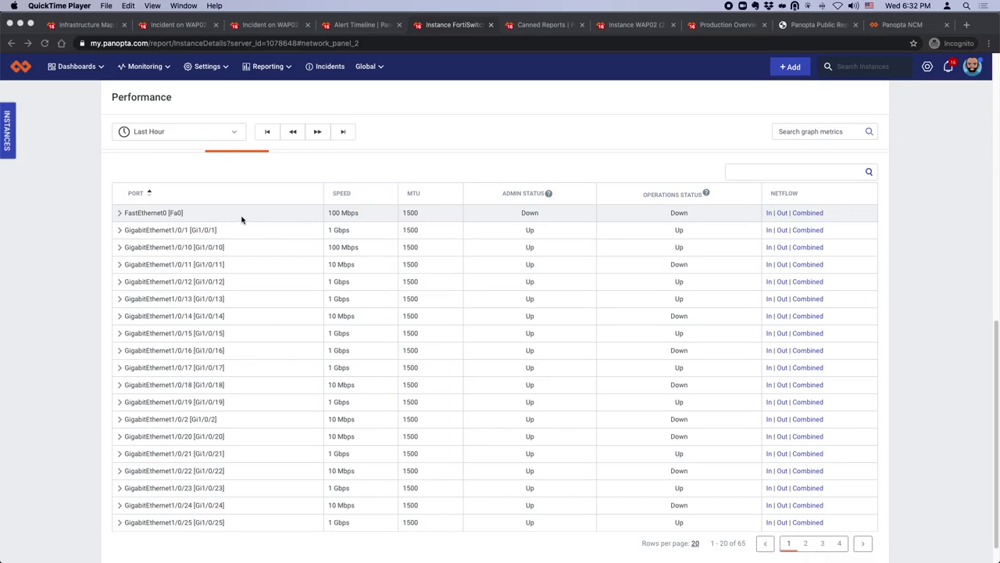
Go to the Production Overview dashboard and look through the list of available dashboards without switching to another one.
{"action": "left_click", "coordinate": [531, 26]}
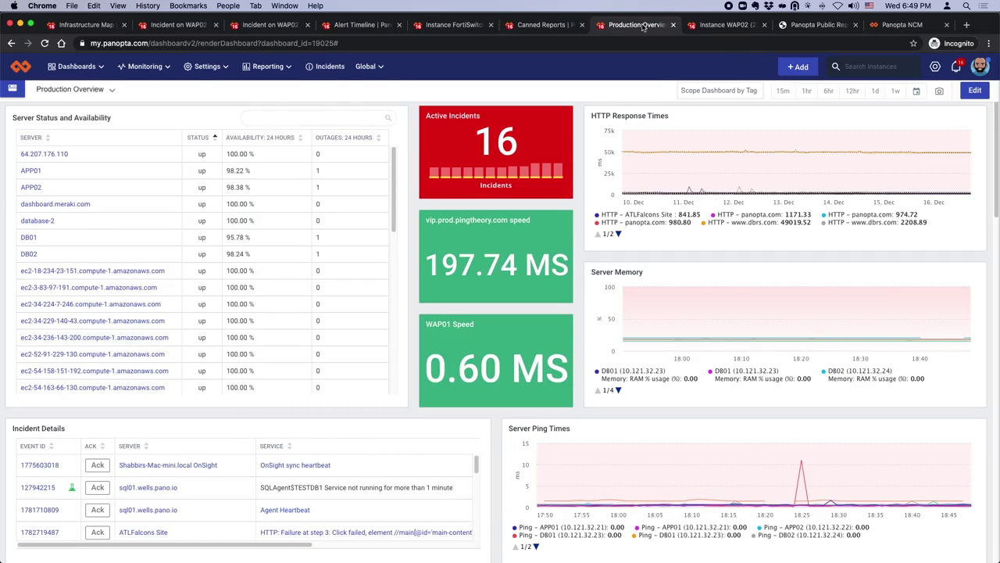
{"action": "left_click", "coordinate": [74, 91]}
{"action": "scroll", "coordinate": [96, 210], "scroll_direction": "down", "scroll_amount": 2}
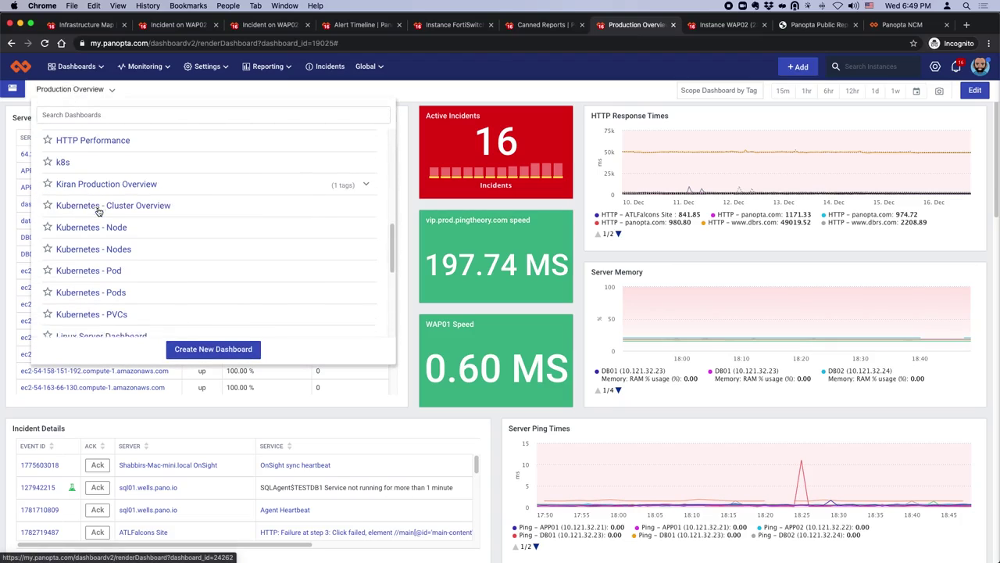
{"action": "scroll", "coordinate": [98, 211], "scroll_direction": "down", "scroll_amount": 4}
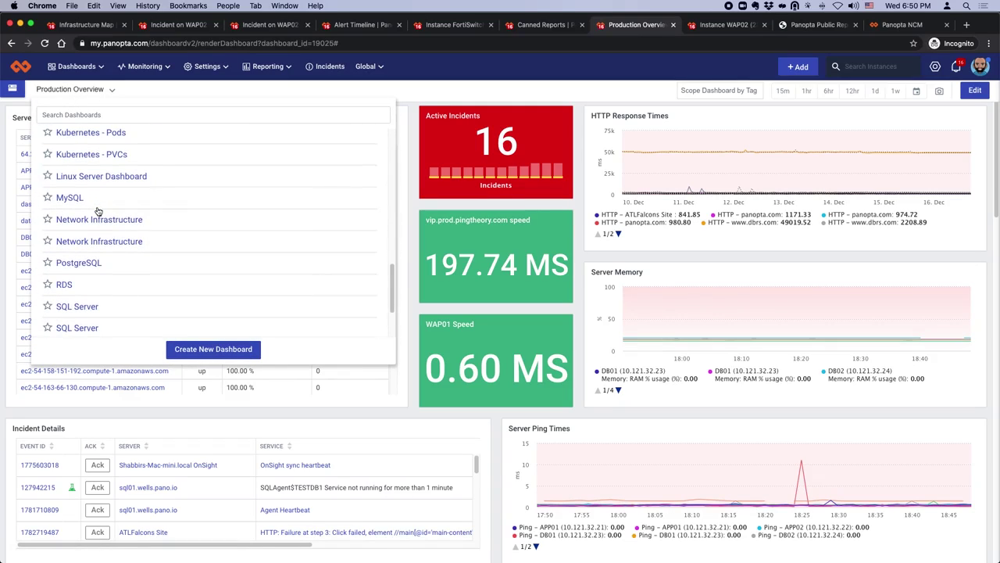
{"action": "scroll", "coordinate": [98, 211], "scroll_direction": "down", "scroll_amount": 2}
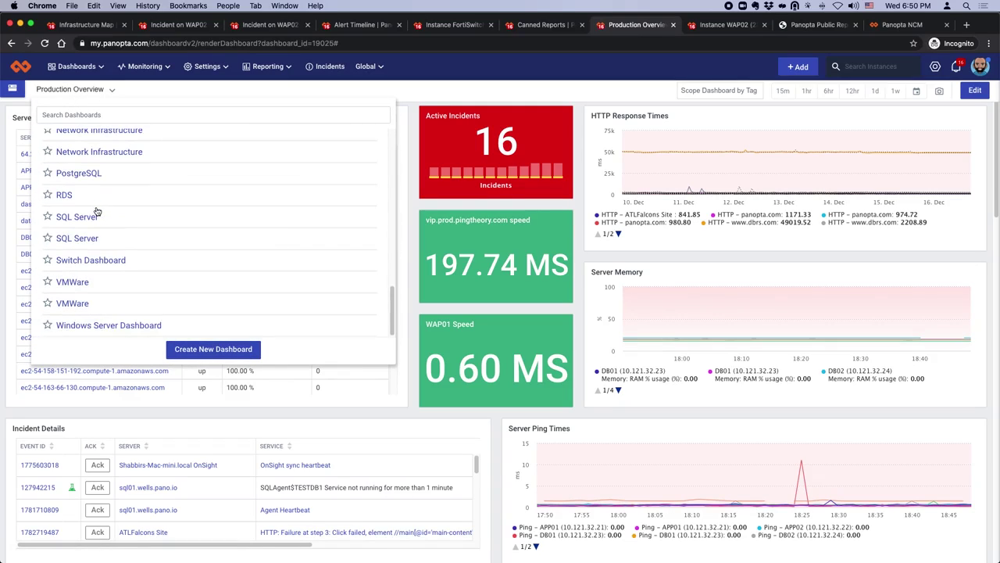
{"action": "left_click", "coordinate": [448, 208]}
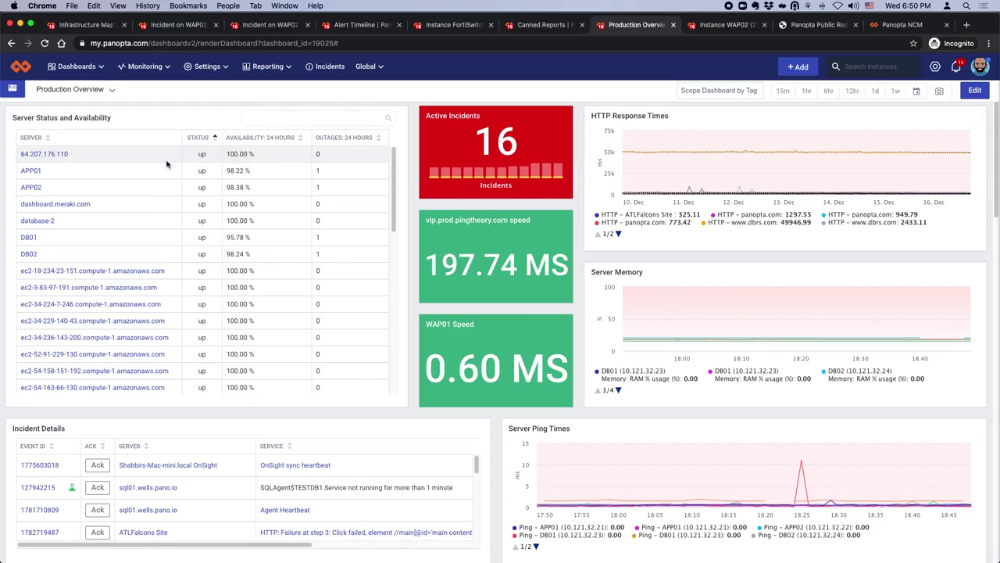
Review the Production Overview widgets, from incident details and server health through the availability heatmap, WAN bandwidth and aggregate service availability.
{"action": "scroll", "coordinate": [500, 287], "scroll_direction": "down", "scroll_amount": 8}
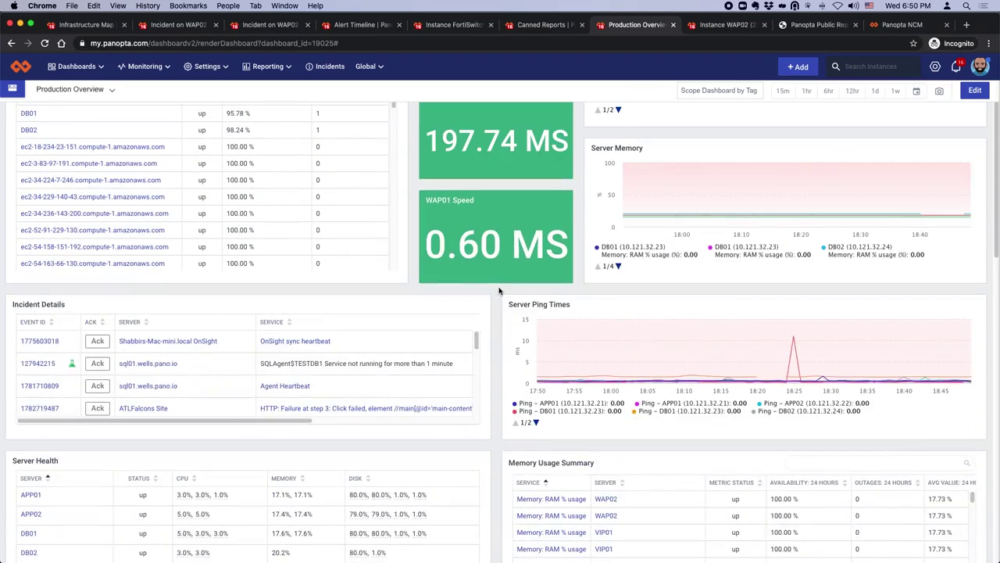
{"action": "scroll", "coordinate": [499, 290], "scroll_direction": "down", "scroll_amount": 2}
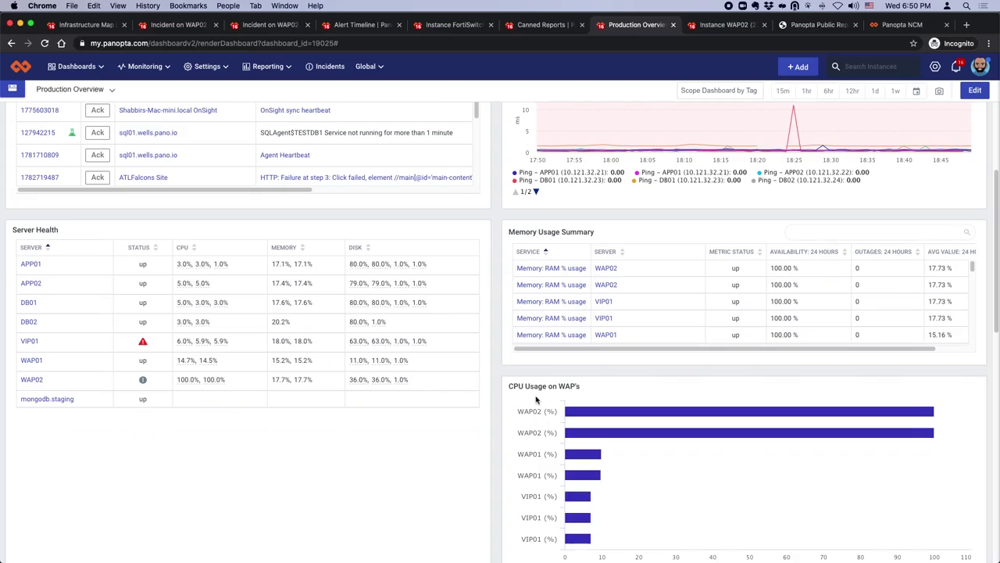
{"action": "scroll", "coordinate": [500, 352], "scroll_direction": "down", "scroll_amount": 5}
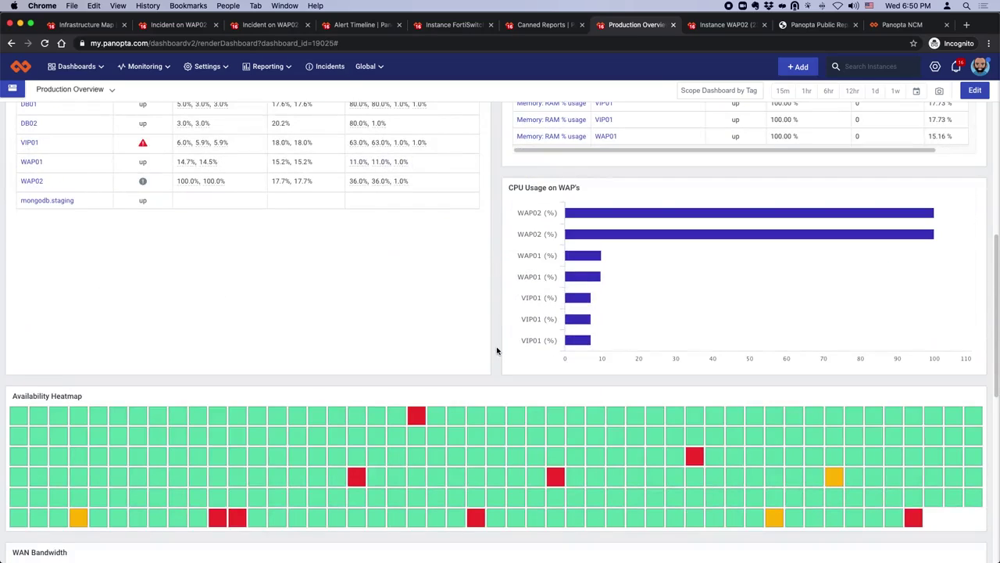
{"action": "scroll", "coordinate": [496, 350], "scroll_direction": "down", "scroll_amount": 7}
{"action": "scroll", "coordinate": [496, 350], "scroll_direction": "down", "scroll_amount": 3}
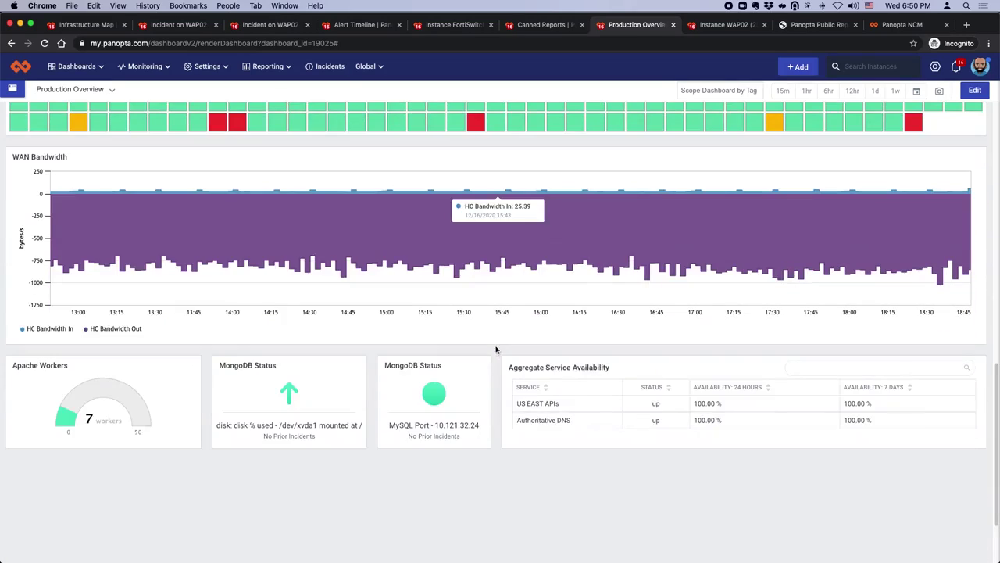
Put the Production Overview dashboard into edit mode and add a new blank widget below the Apache Workers widget.
{"action": "scroll", "coordinate": [946, 199], "scroll_direction": "down", "scroll_amount": 2}
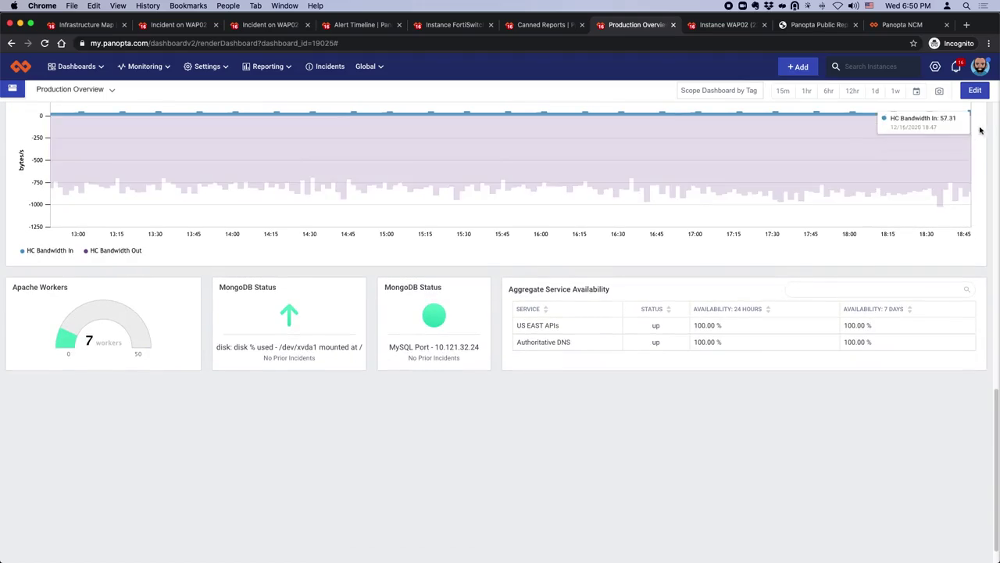
{"action": "left_click", "coordinate": [975, 90]}
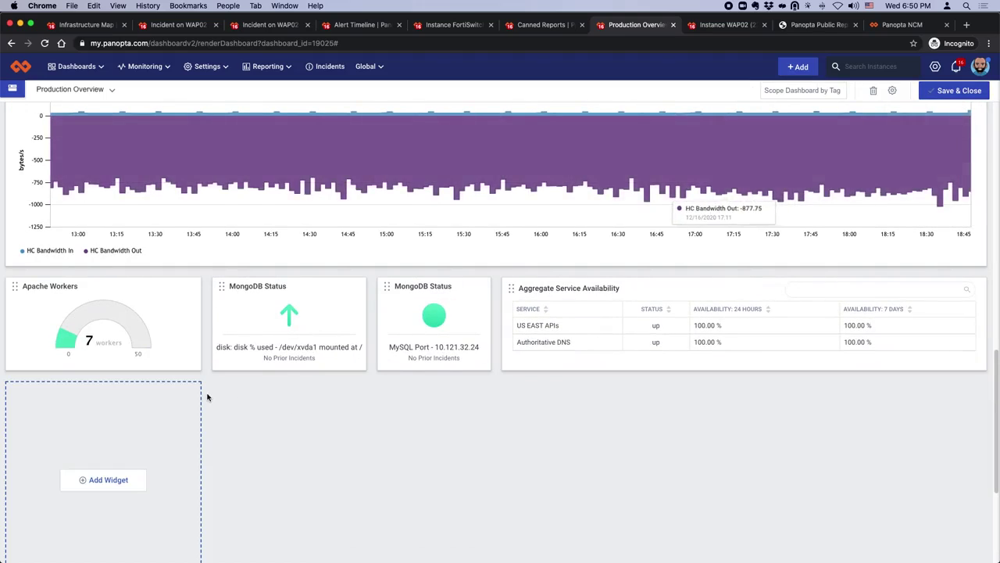
{"action": "scroll", "coordinate": [207, 397], "scroll_direction": "down", "scroll_amount": 3}
{"action": "left_click", "coordinate": [99, 383]}
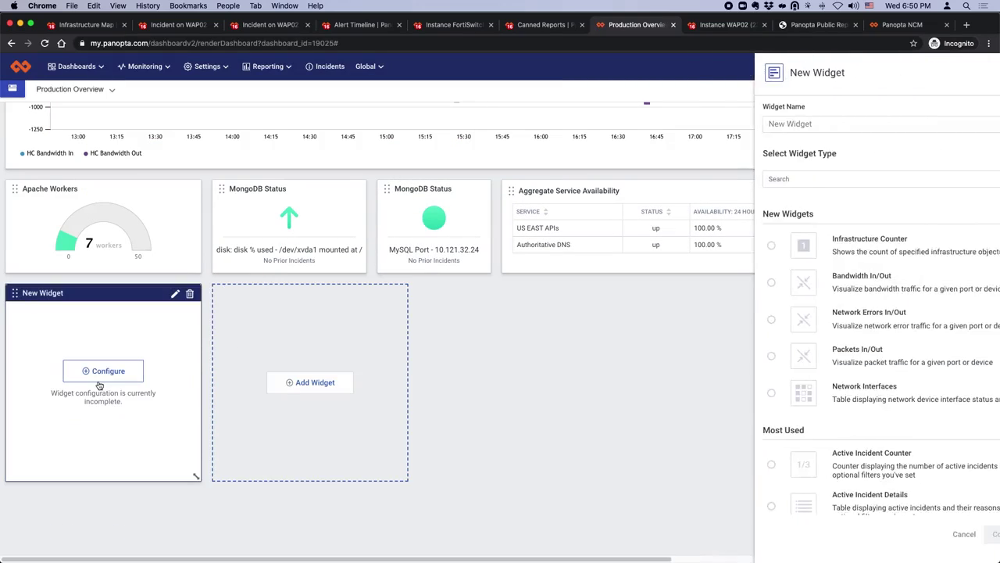
Look through the available widget types and configure the new widget as an Instance Summary.
{"action": "scroll", "coordinate": [803, 351], "scroll_direction": "down", "scroll_amount": 7}
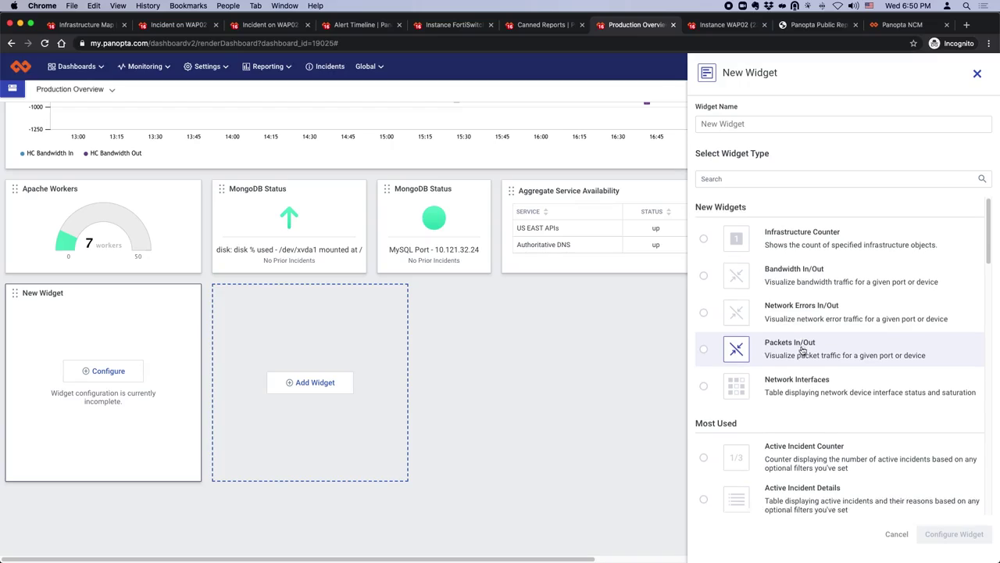
{"action": "scroll", "coordinate": [801, 352], "scroll_direction": "down", "scroll_amount": 5}
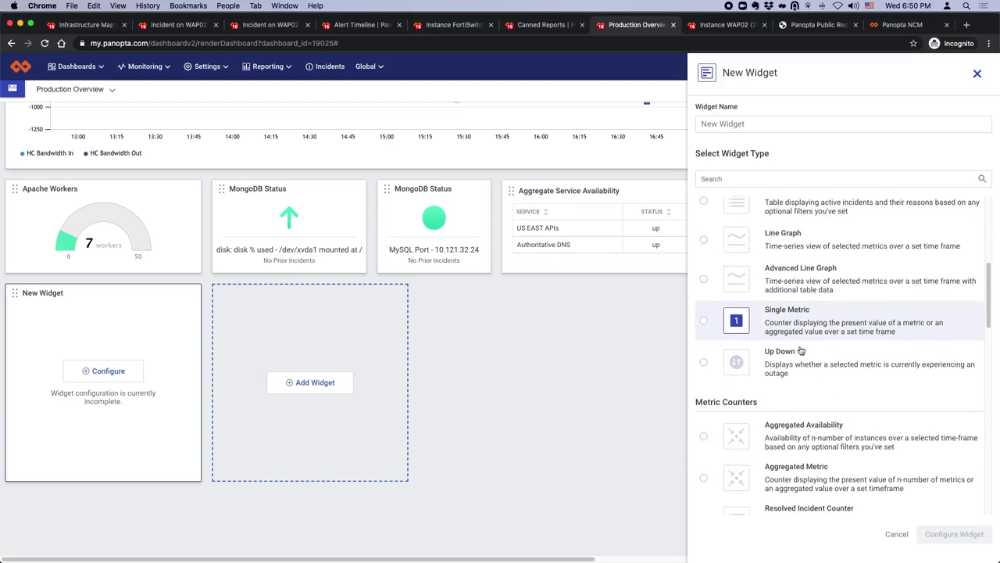
{"action": "scroll", "coordinate": [801, 352], "scroll_direction": "down", "scroll_amount": 1}
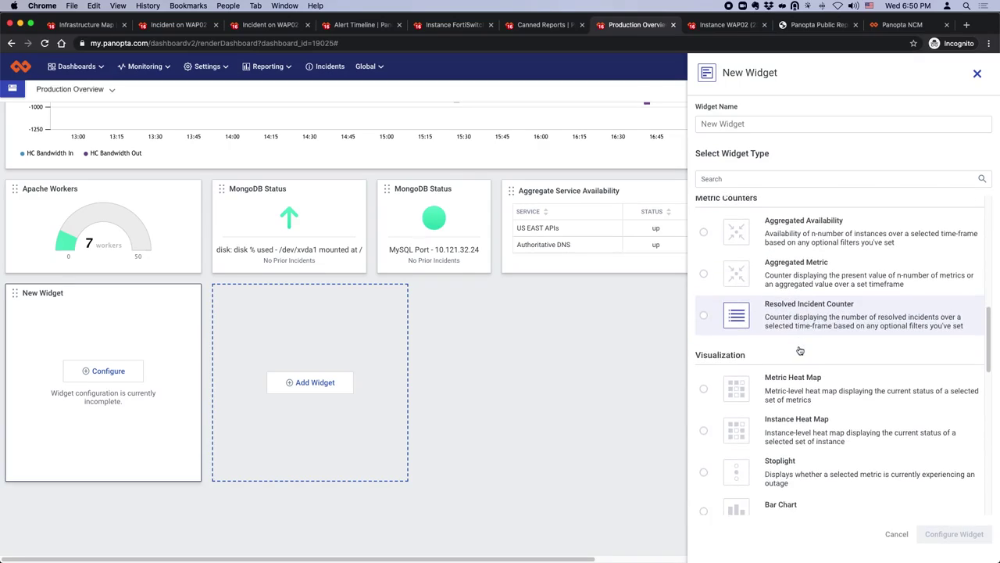
{"action": "scroll", "coordinate": [799, 350], "scroll_direction": "down", "scroll_amount": 6}
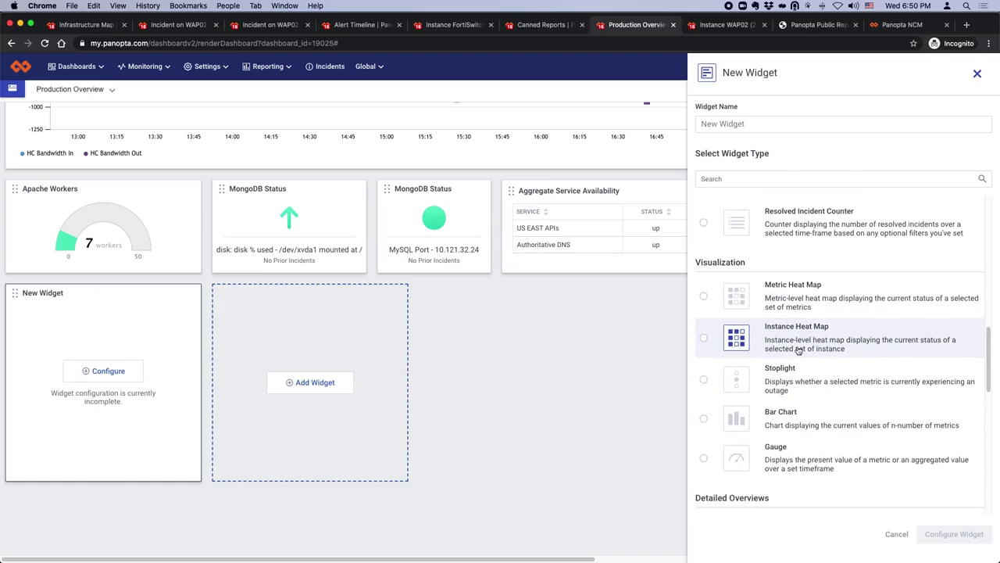
{"action": "left_click", "coordinate": [773, 415]}
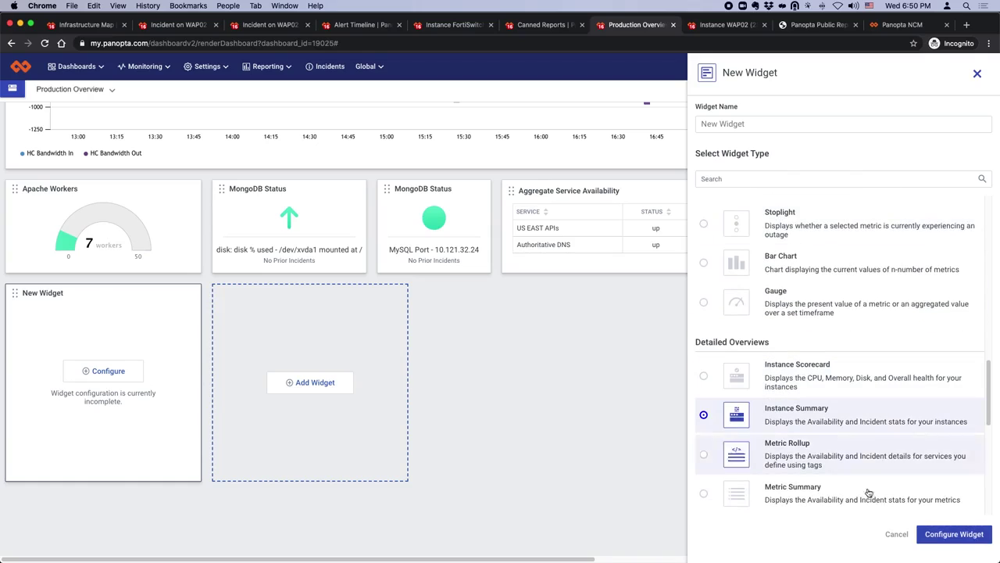
{"action": "left_click", "coordinate": [954, 535]}
Enlarge the new server summary table to fit its server, status, availability and outages columns, and close its configuration.
{"action": "scroll", "coordinate": [416, 401], "scroll_direction": "down", "scroll_amount": 2}
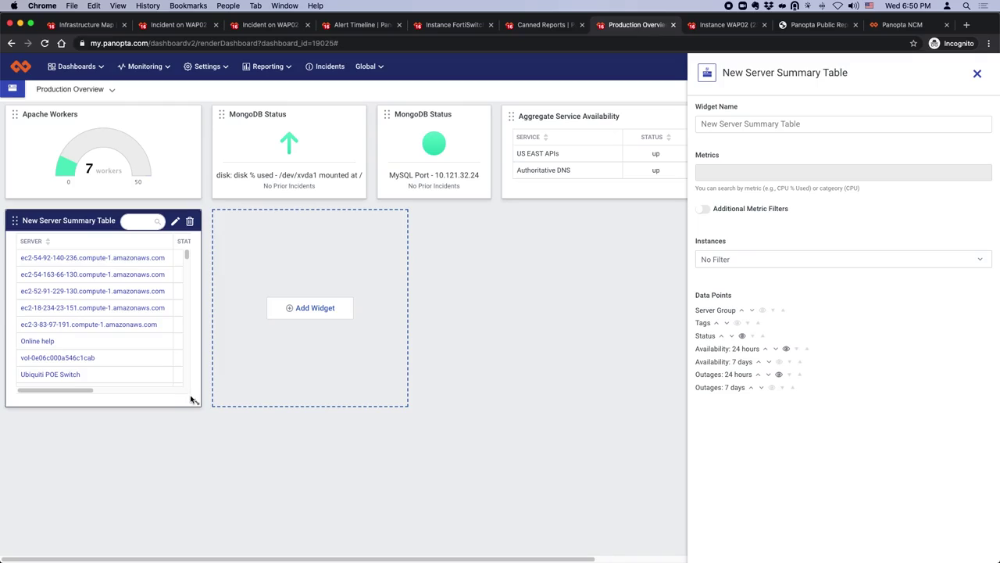
{"action": "left_click_drag", "start_coordinate": [195, 398], "coordinate": [675, 539]}
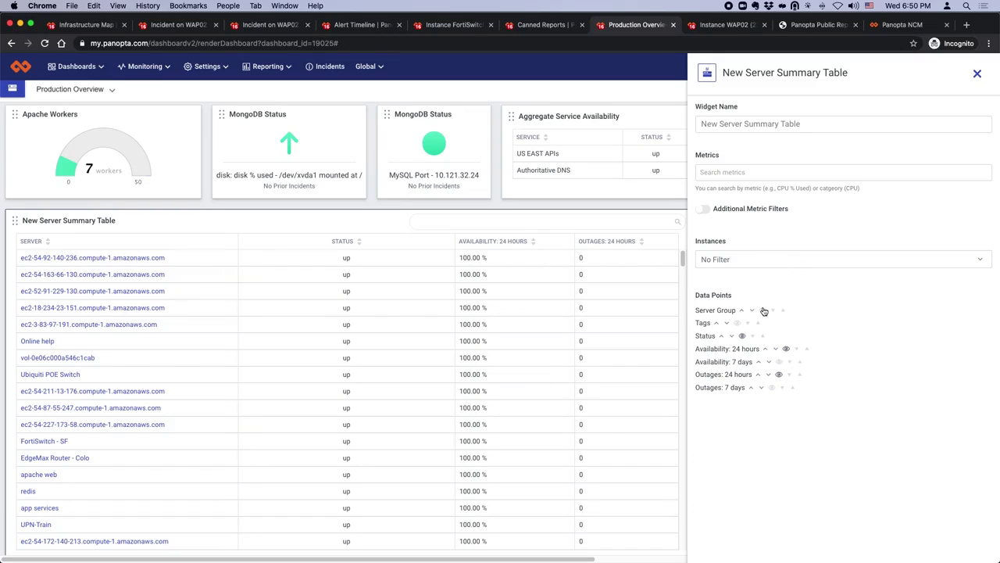
{"action": "left_click", "coordinate": [977, 73]}
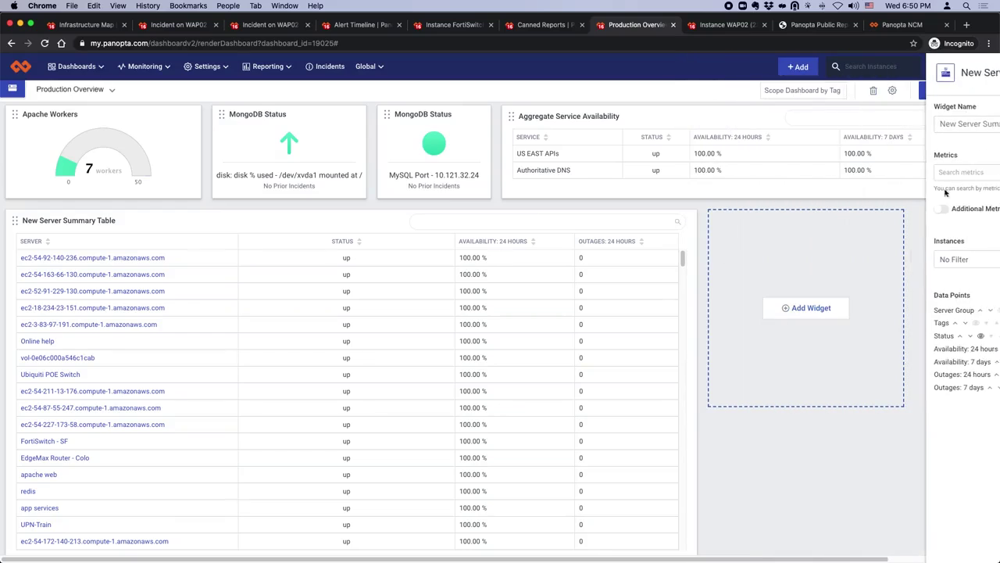
Copy the dashboard's public link from its settings and open it in a new browser tab.
{"action": "left_click", "coordinate": [894, 92]}
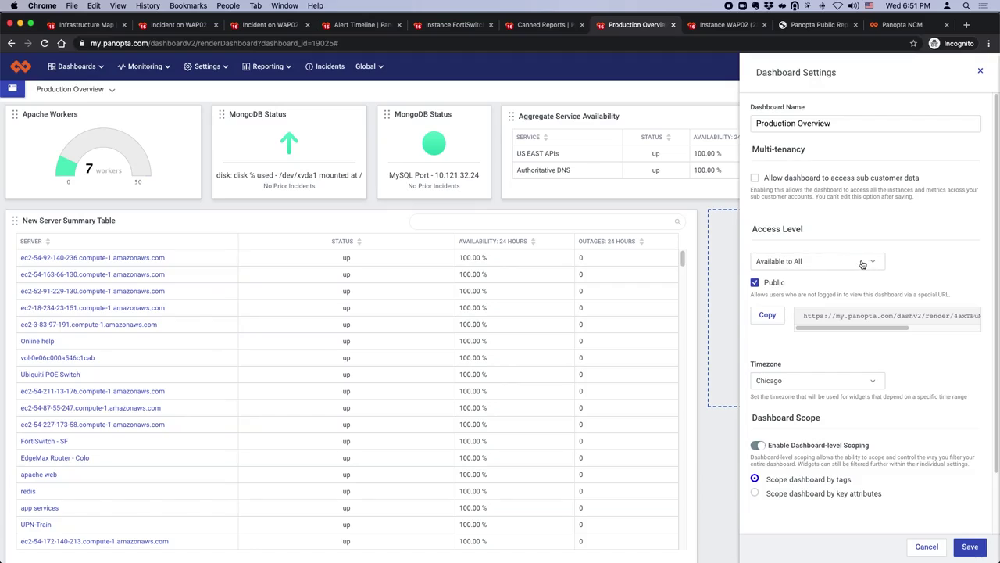
{"action": "left_click", "coordinate": [769, 316]}
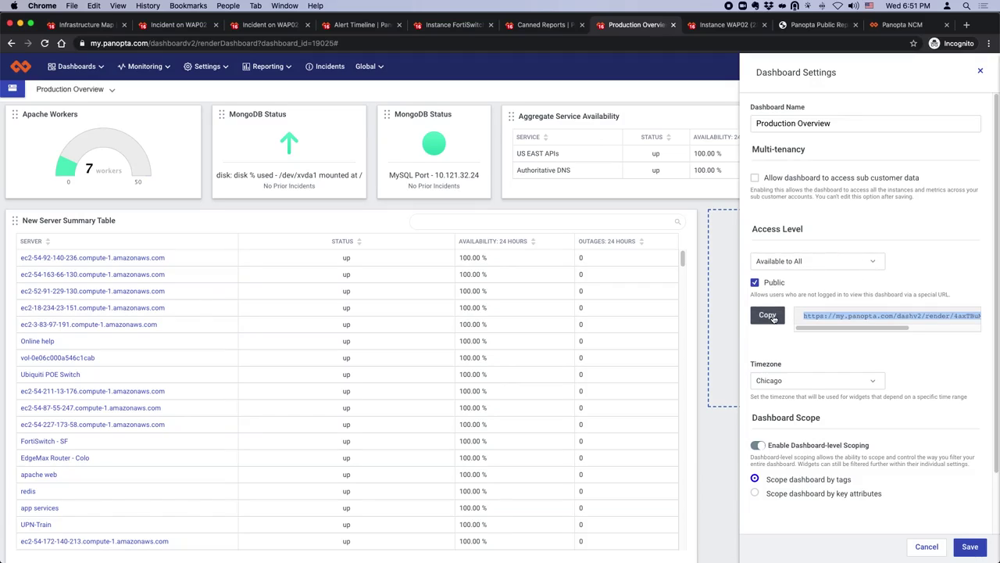
{"action": "key", "text": "ctrl+t"}
{"action": "key", "text": "ctrl+v"}
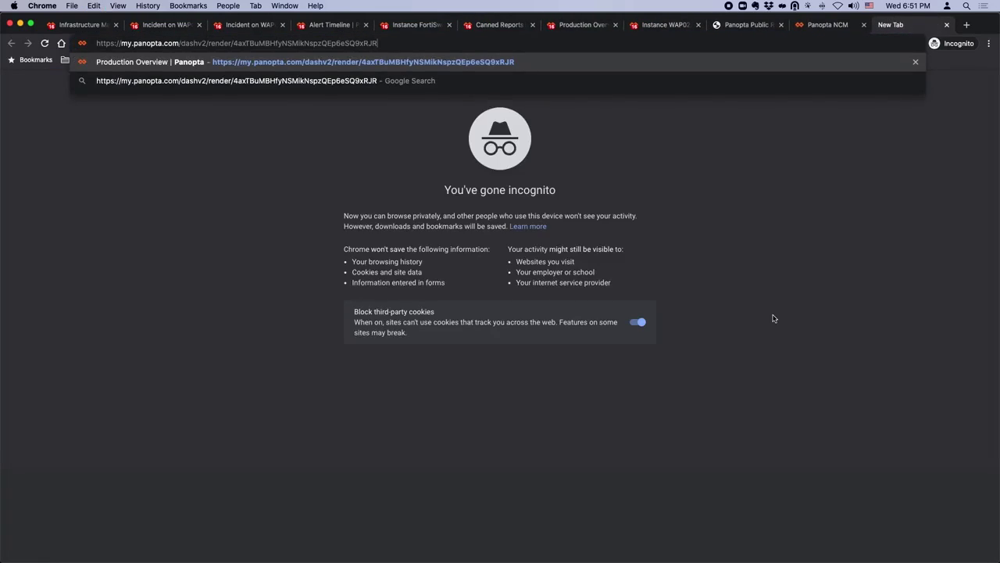
{"action": "key", "text": "Return"}
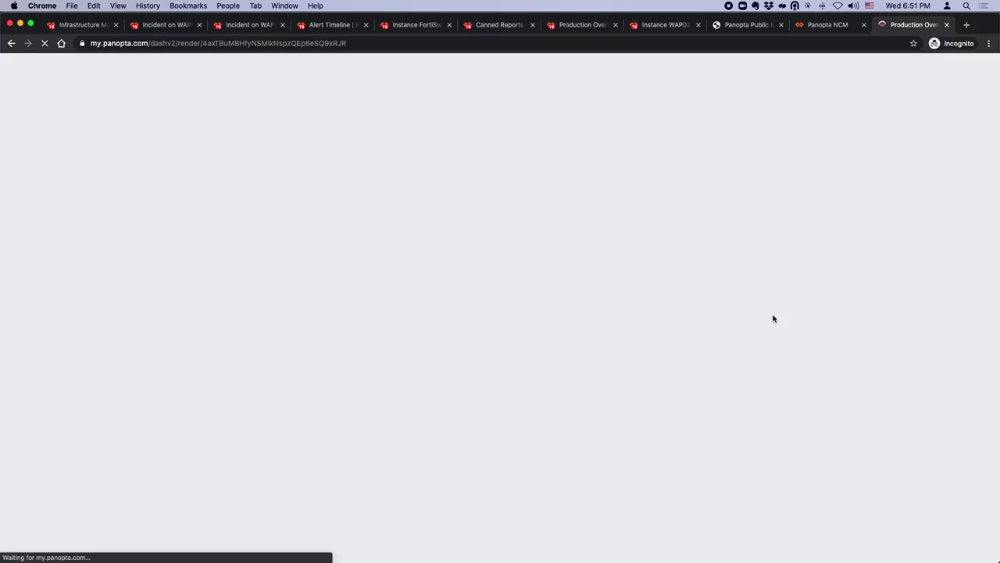